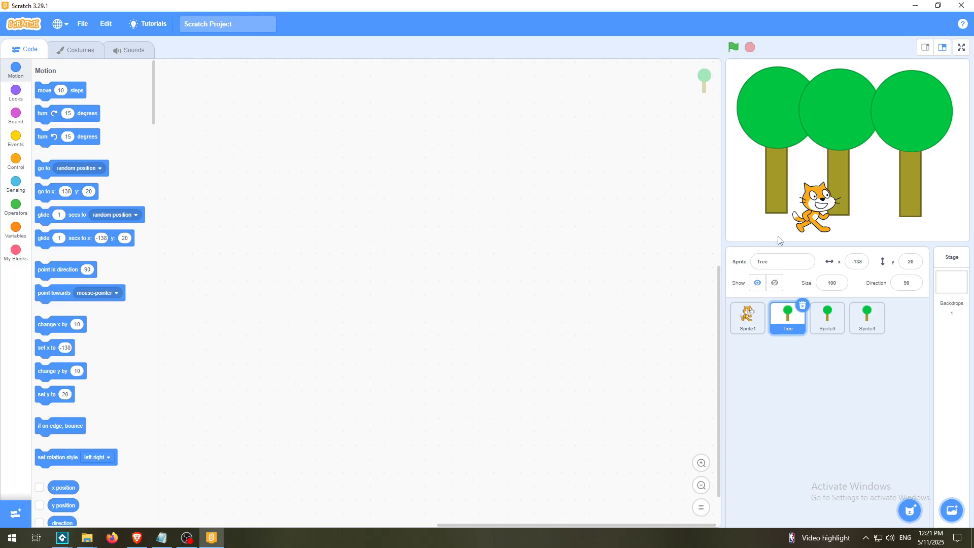
Step: Hide the three tree sprites and move the cat on the stage to about x -36, y -113
click(865, 317)
click(774, 282)
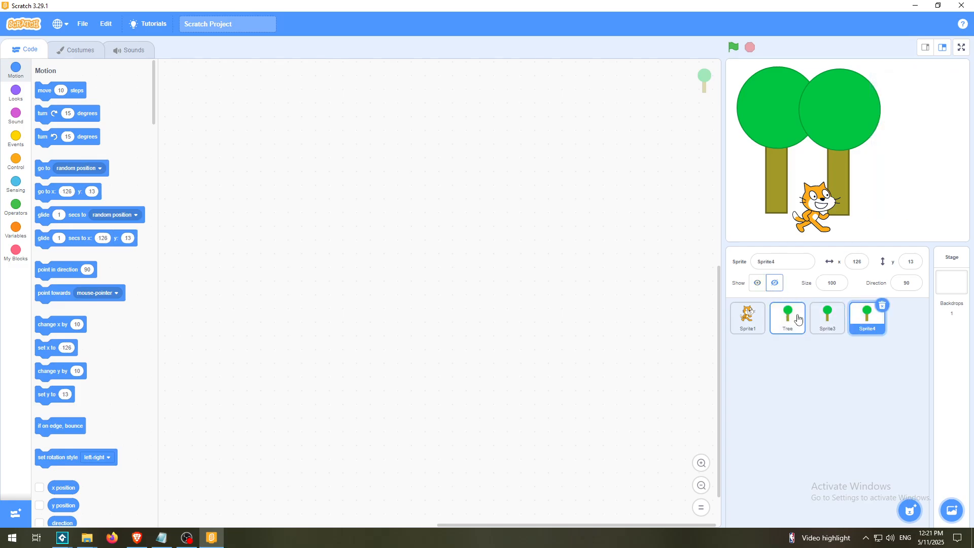
click(826, 317)
click(775, 283)
click(788, 329)
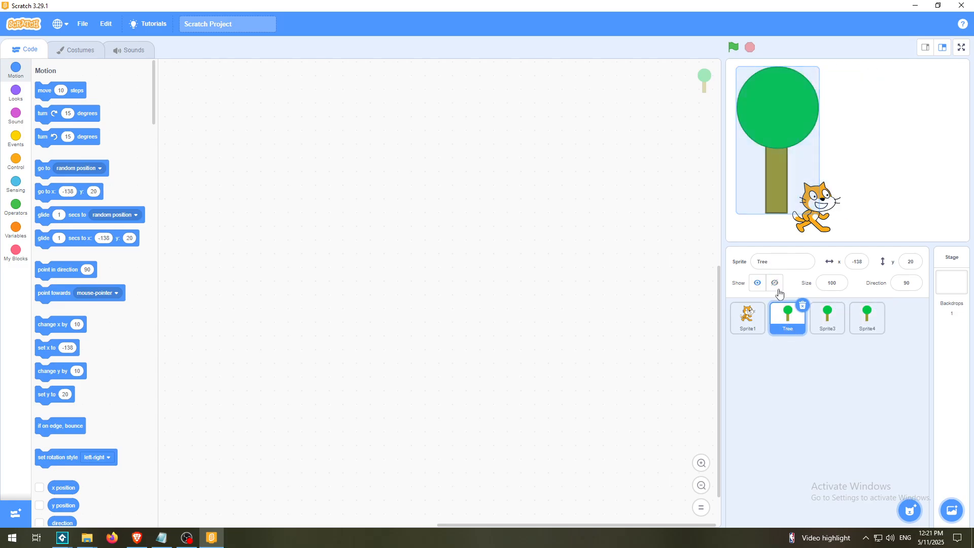
click(775, 282)
mouse_move(812, 225)
mouse_down()
mouse_move(860, 222)
mouse_move(807, 232)
mouse_up()
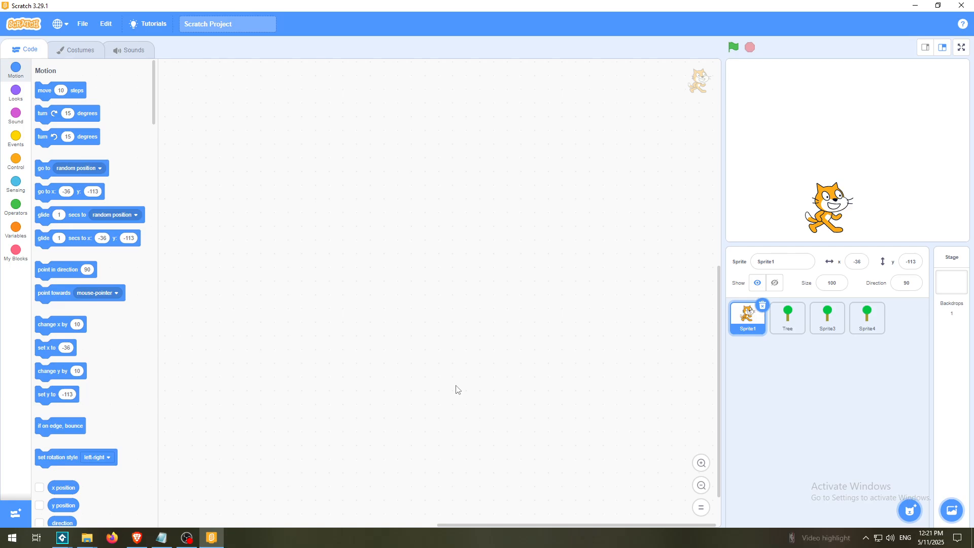
Step: Create a new blank sprite to paint in the costume editor
mouse_move(910, 512)
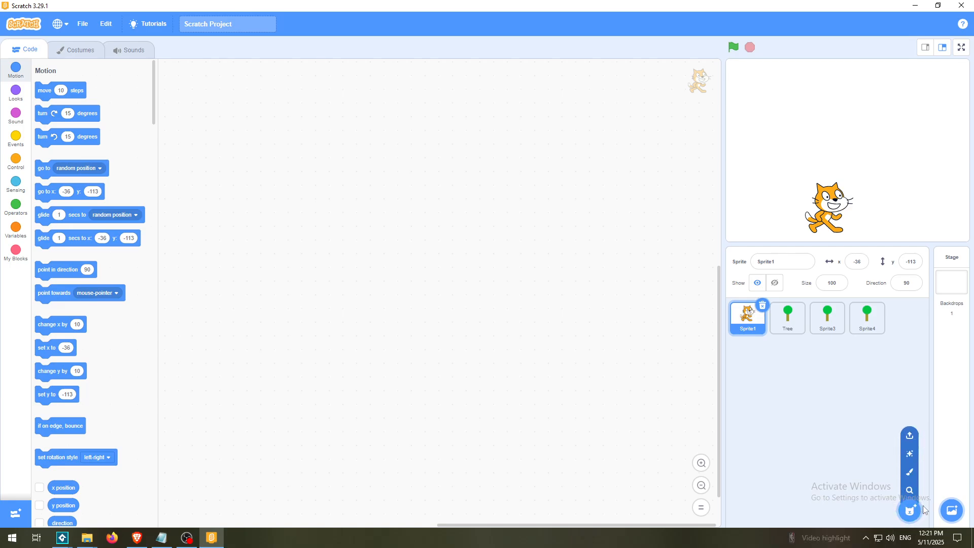
click(909, 473)
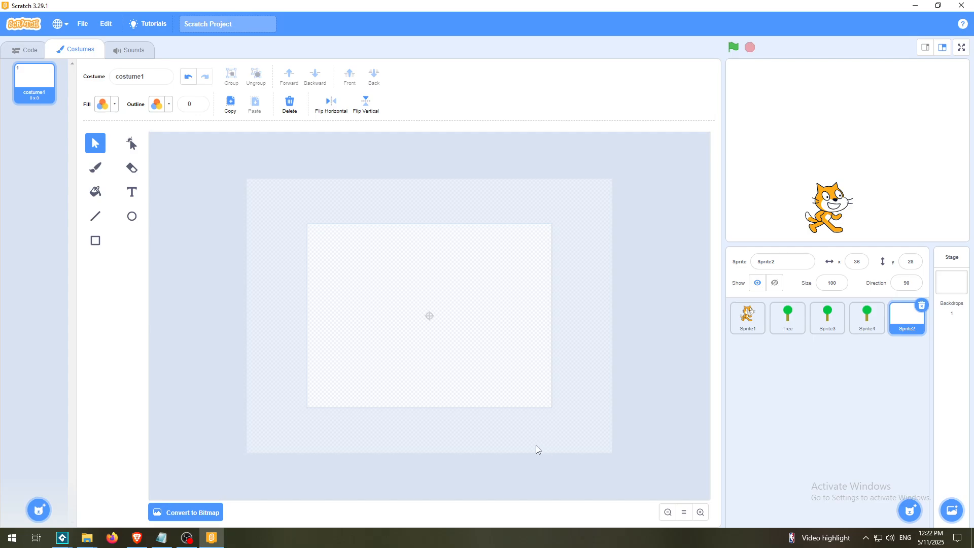
click(700, 512)
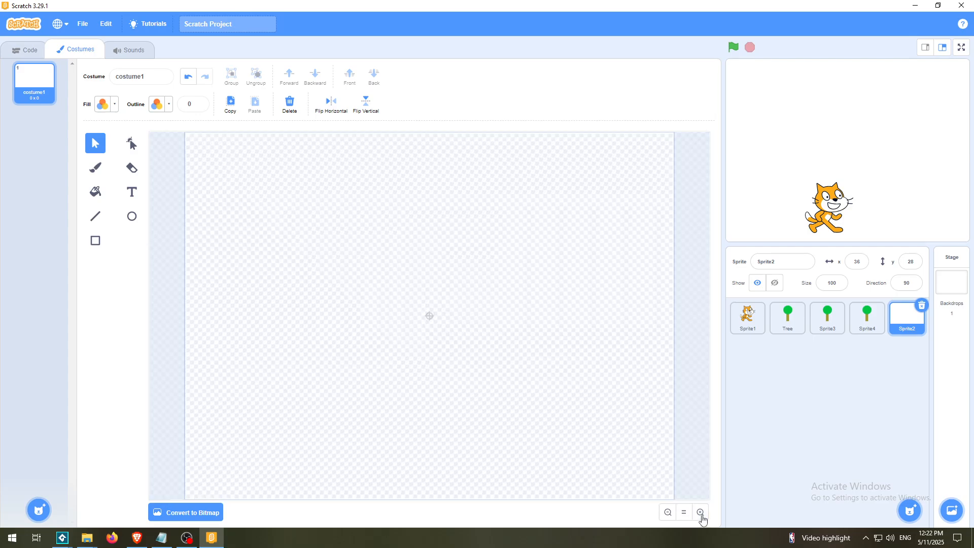
Step: Draw a tall rectangle about 114 by 306 on the canvas, filled with color 24, saturation 8, brightness 75 and no outline
click(96, 242)
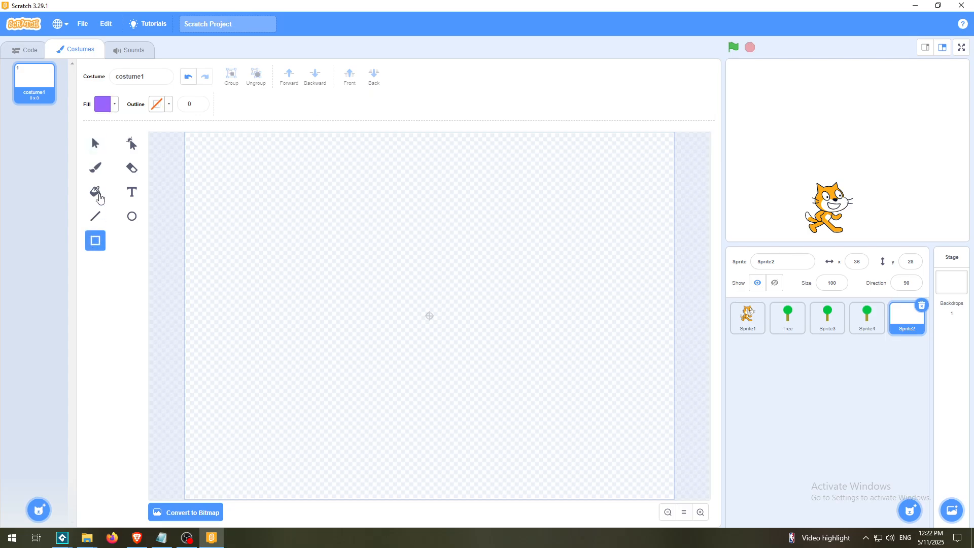
click(102, 105)
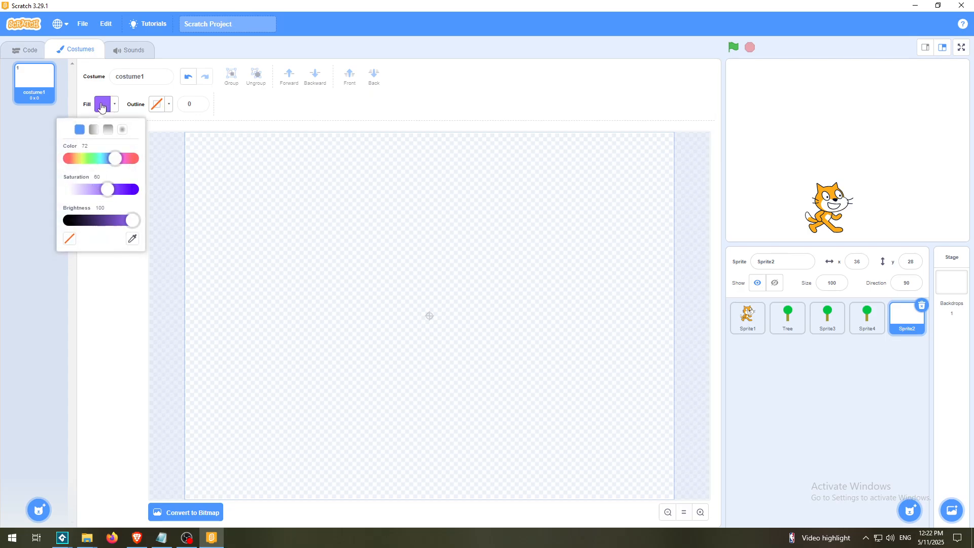
drag(112, 159, 85, 162)
drag(133, 221, 91, 222)
drag(107, 189, 74, 190)
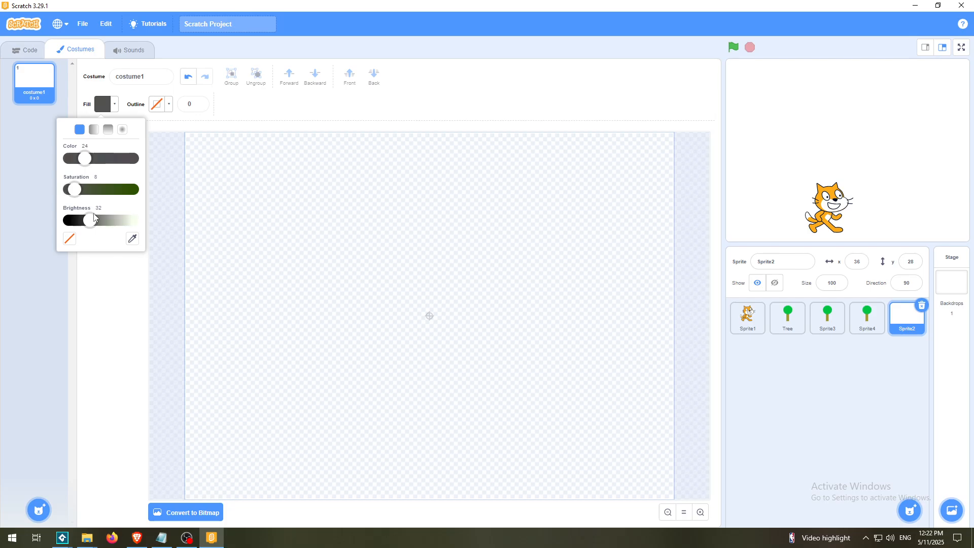
drag(89, 222, 117, 223)
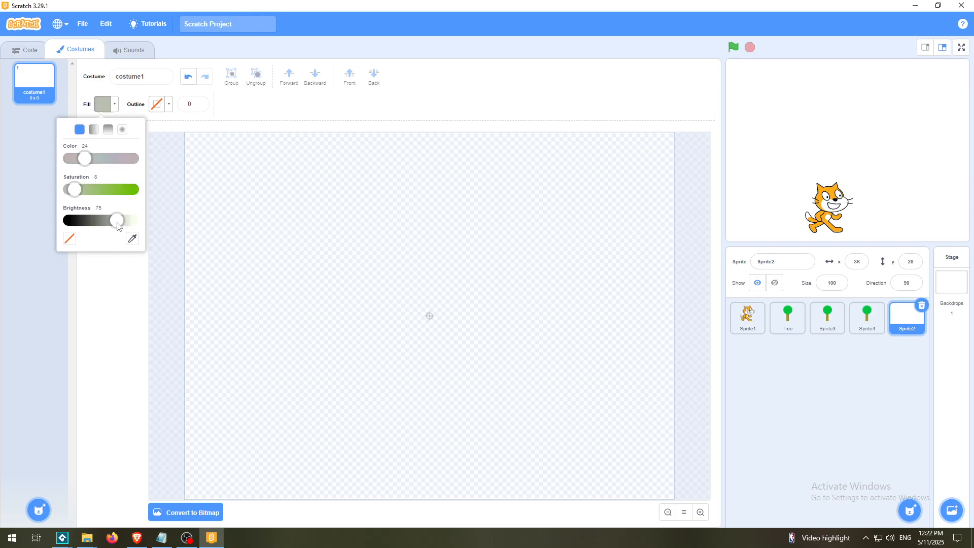
click(358, 113)
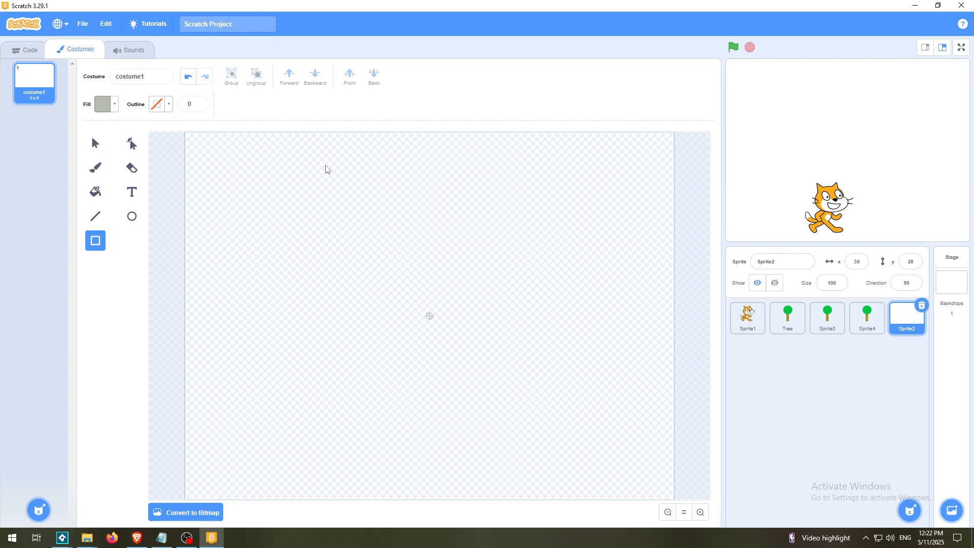
mouse_move(325, 165)
mouse_down()
mouse_move(465, 440)
mouse_move(530, 468)
mouse_move(462, 345)
mouse_move(409, 403)
mouse_move(428, 454)
mouse_move(558, 452)
mouse_move(615, 464)
mouse_move(471, 453)
mouse_move(467, 430)
mouse_move(497, 450)
mouse_move(561, 430)
mouse_move(474, 448)
mouse_move(459, 457)
mouse_move(450, 487)
mouse_move(441, 475)
mouse_up()
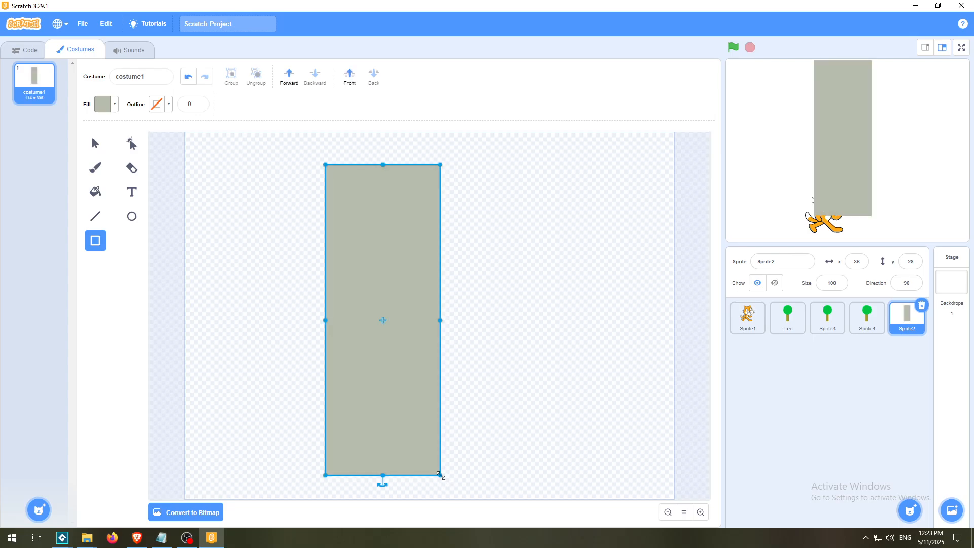
click(523, 343)
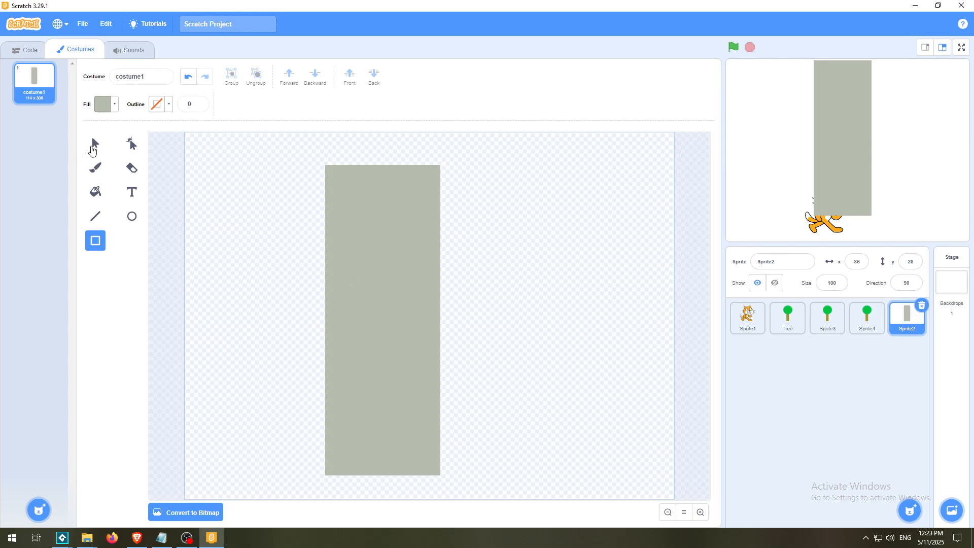
Step: Give the rectangle a black outline by setting the outline brightness to 0
click(94, 147)
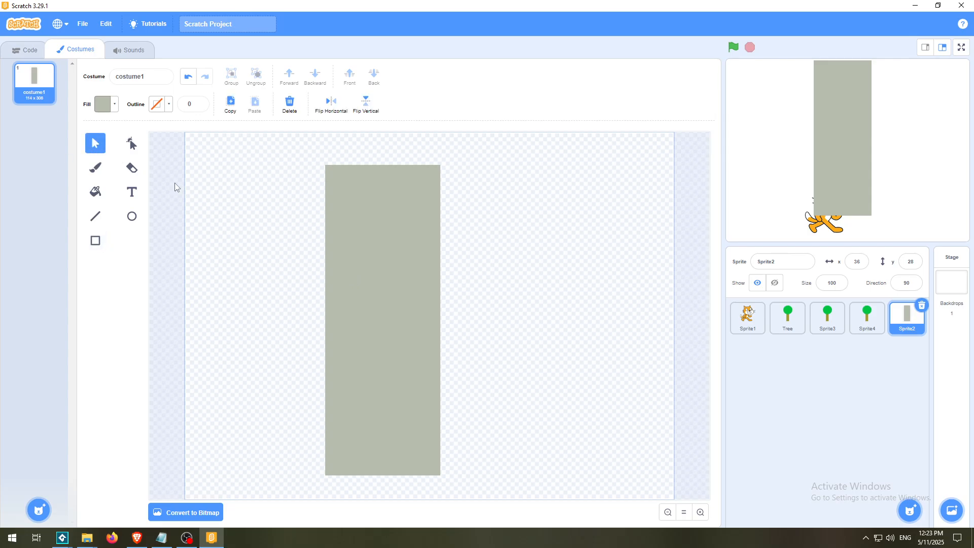
click(401, 221)
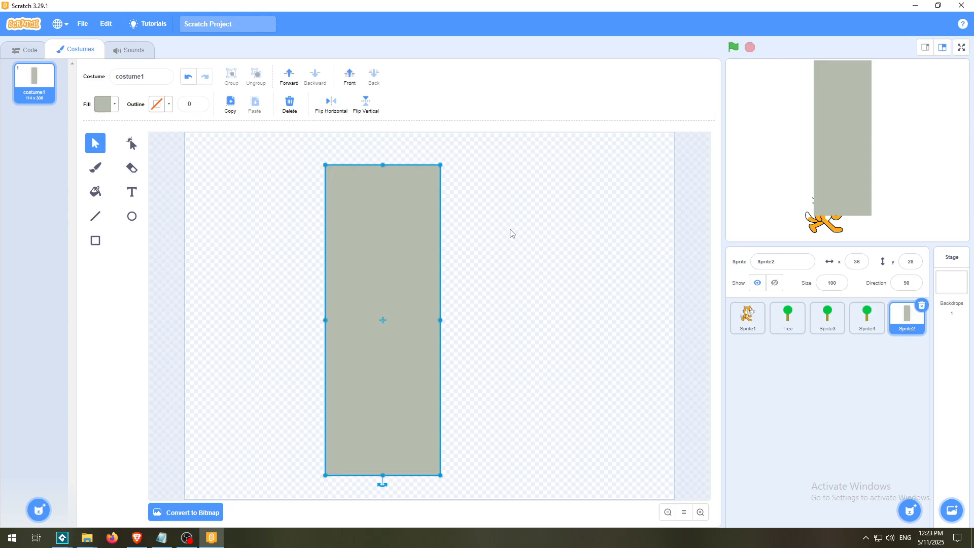
click(168, 106)
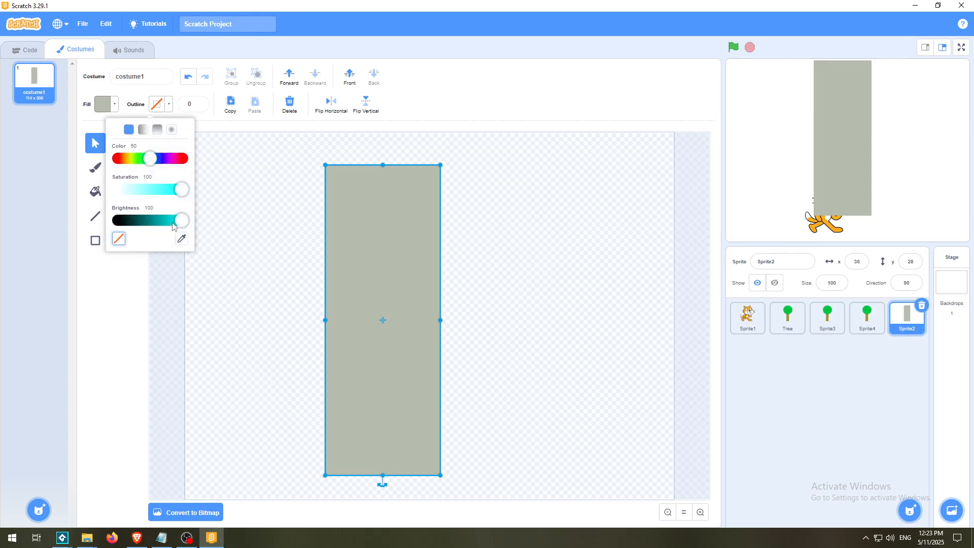
drag(180, 222, 112, 225)
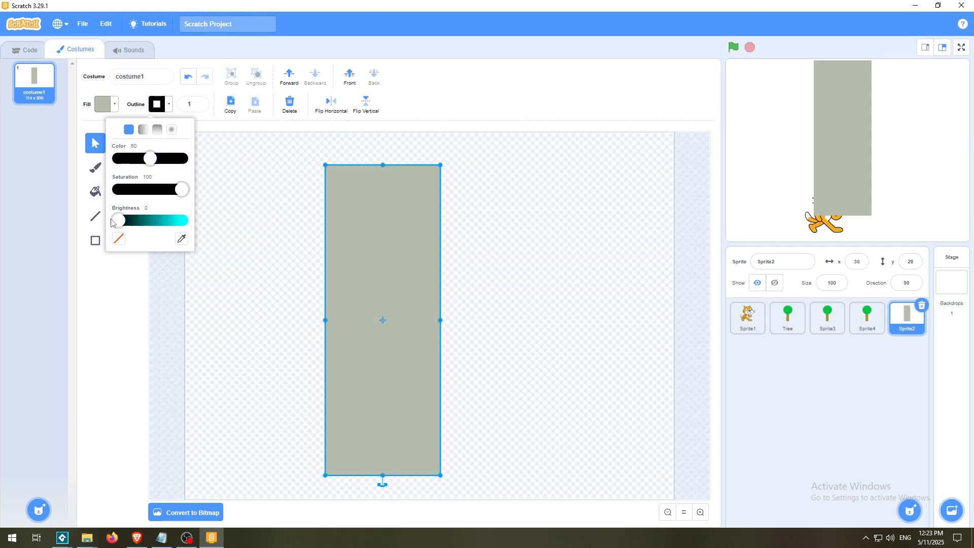
click(234, 214)
click(413, 225)
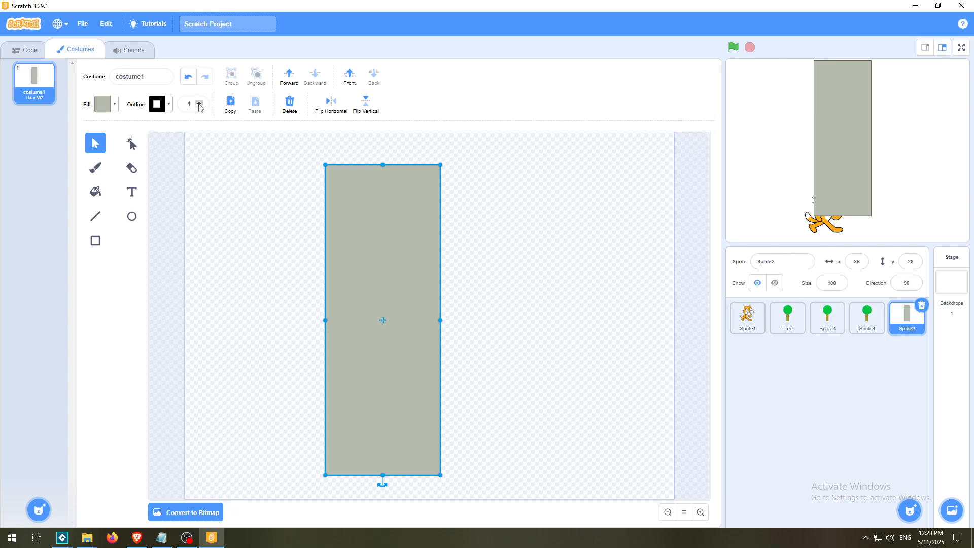
Step: Increase the rectangle's outline width to 6
click(199, 103)
click(199, 104)
click(199, 103)
click(199, 103)
click(199, 103)
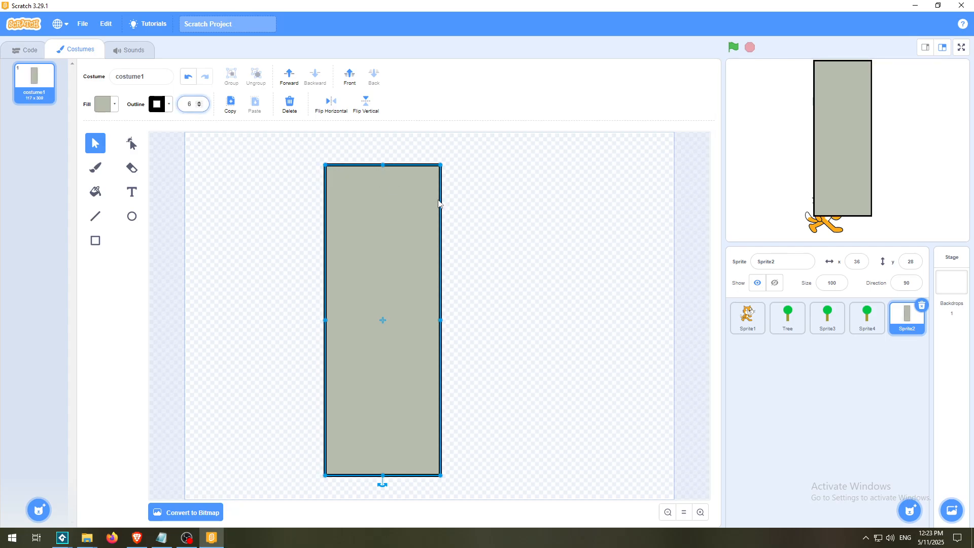
click(510, 239)
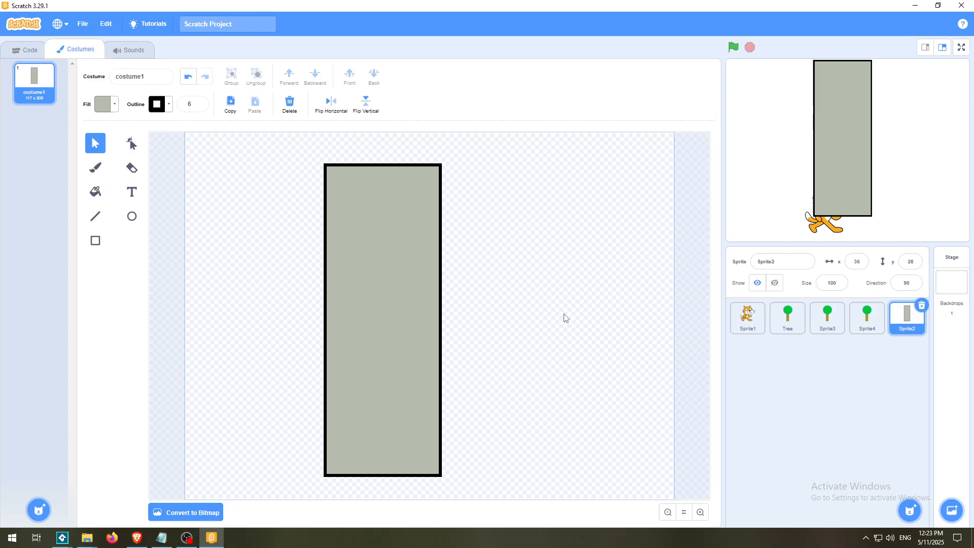
Step: Reduce the rectangle's outline width to 5
click(200, 107)
click(467, 241)
click(403, 239)
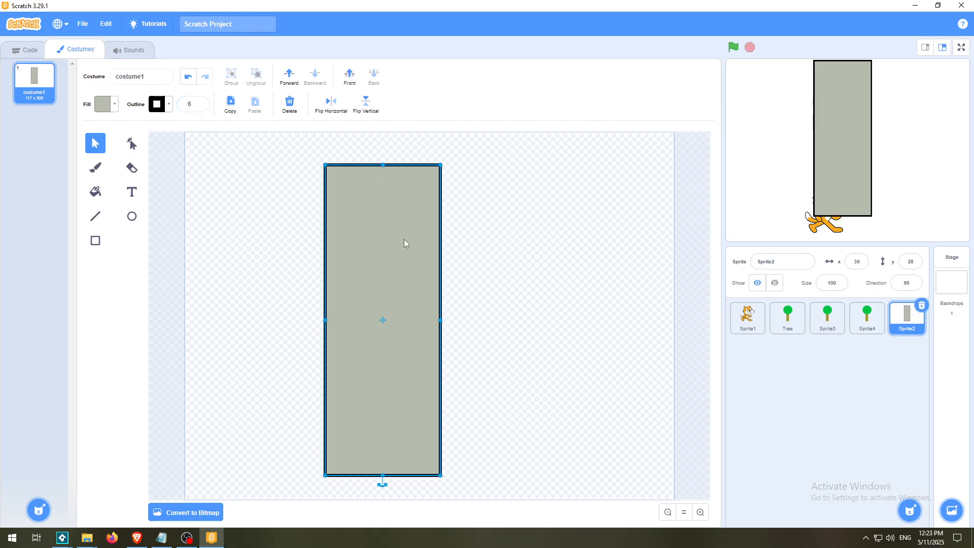
click(199, 107)
click(593, 282)
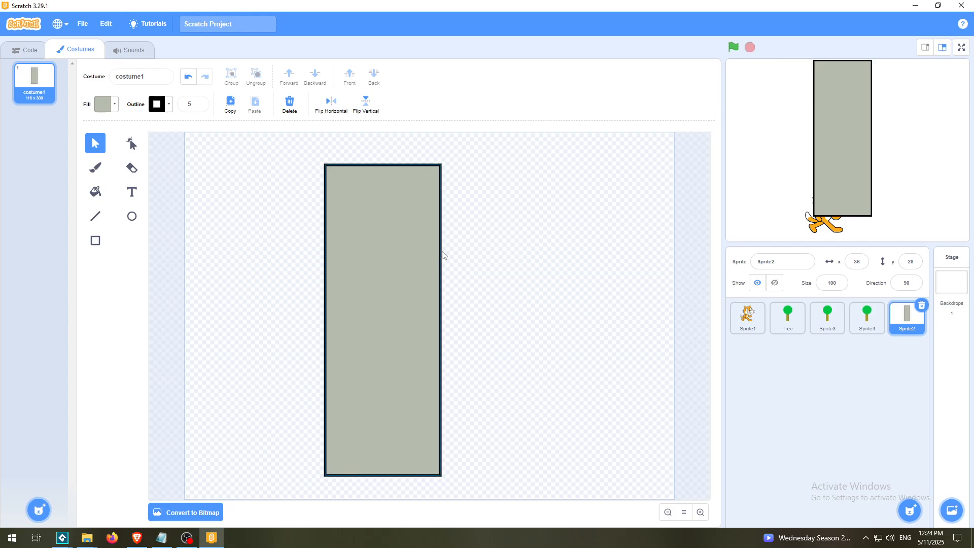
Step: Try to raise the outline width to 12 with nothing selected
click(199, 103)
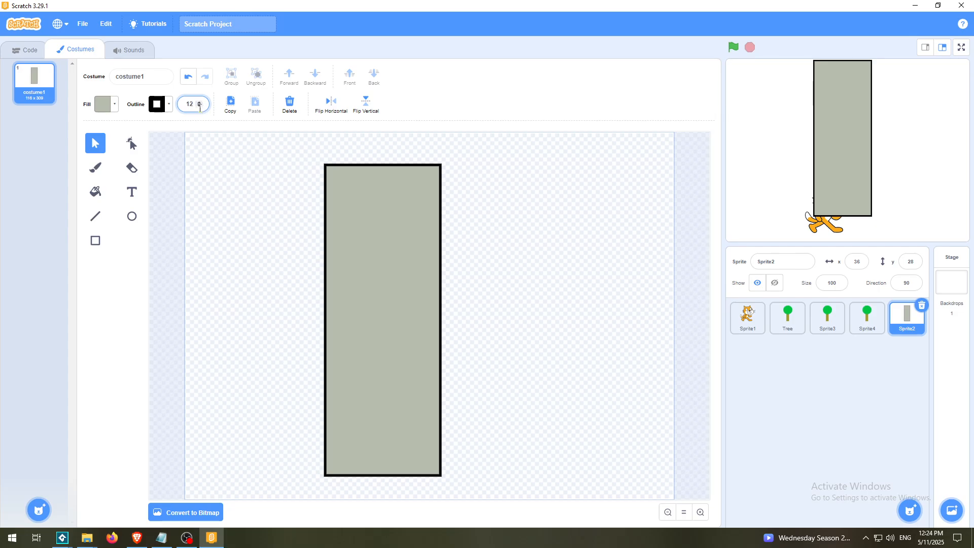
click(200, 106)
Step: Select the rectangle and thicken its outline to a width of 10
click(396, 222)
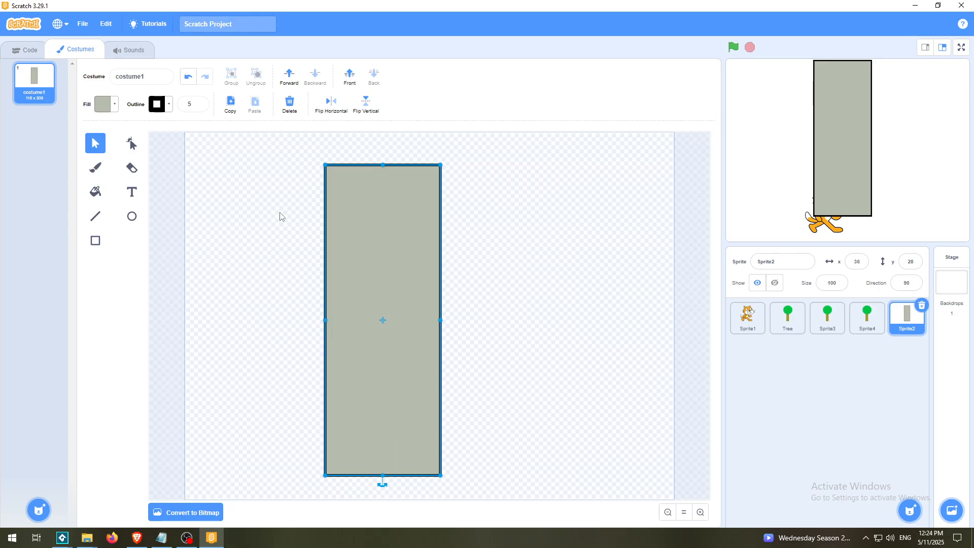
click(200, 106)
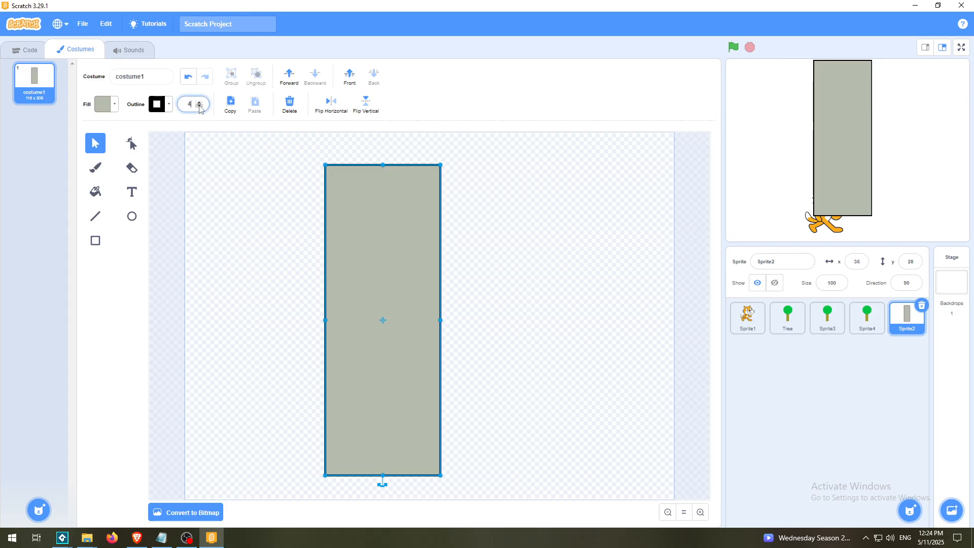
click(200, 102)
click(200, 102)
click(199, 102)
click(200, 102)
click(199, 102)
click(199, 102)
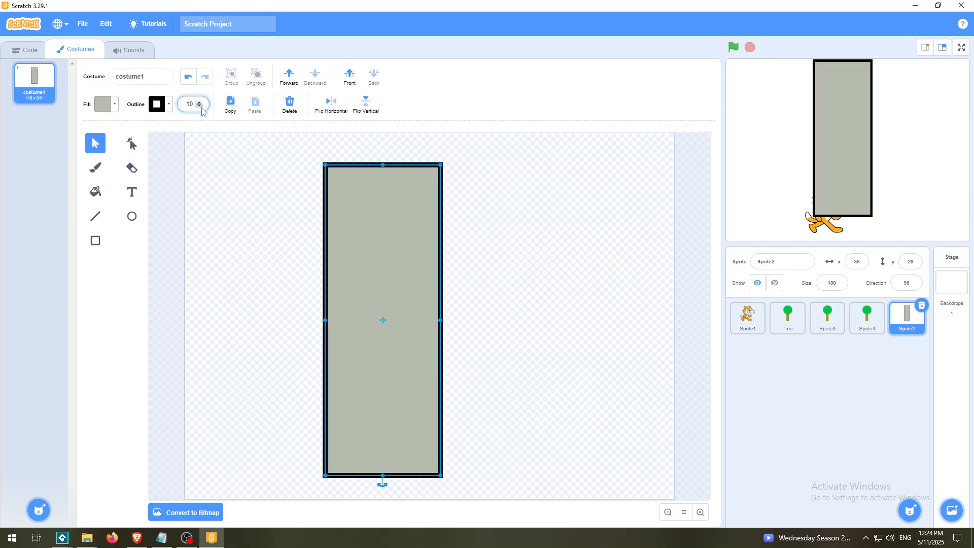
Step: Thin the rectangle's outline to a width of 4
click(200, 106)
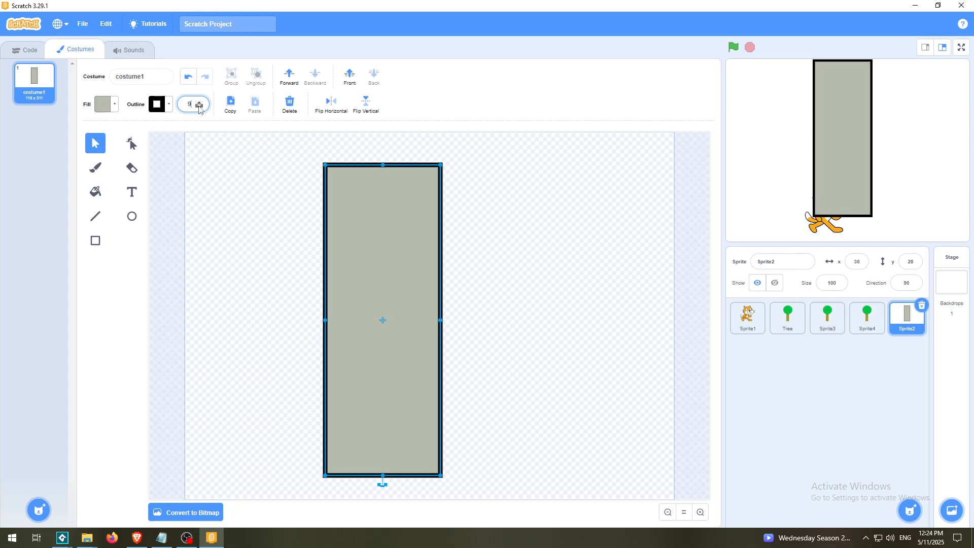
click(200, 106)
click(199, 106)
click(200, 106)
click(199, 106)
click(200, 106)
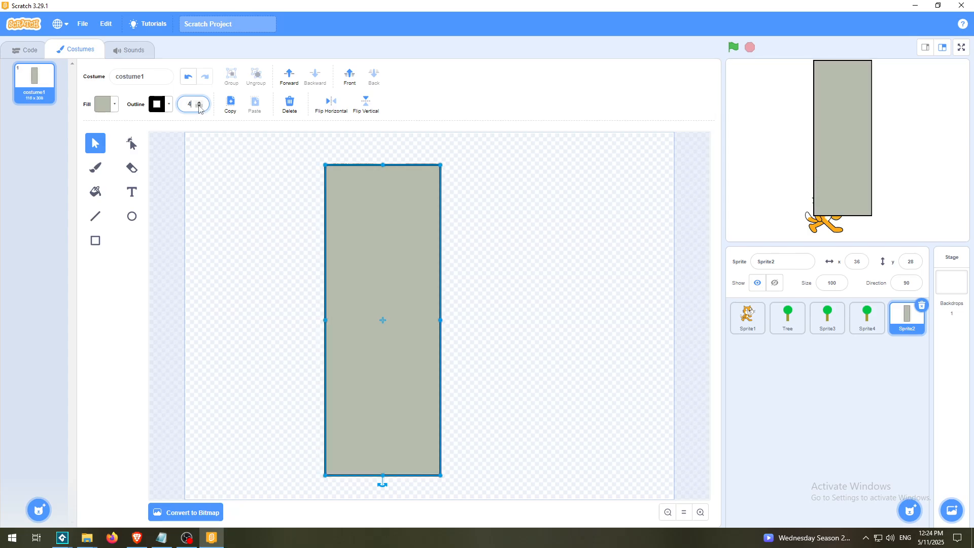
click(578, 275)
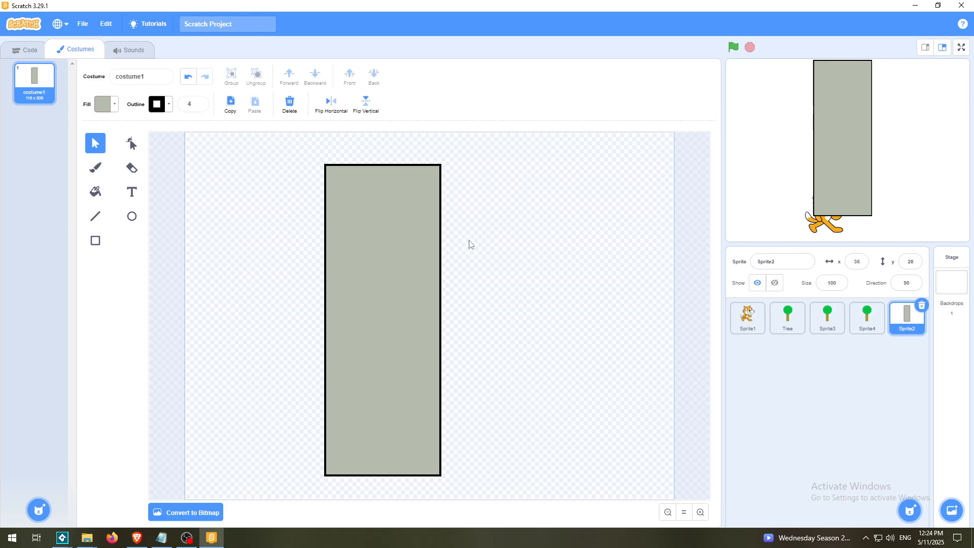
Step: Set the rectangle's outline width to 5
click(398, 204)
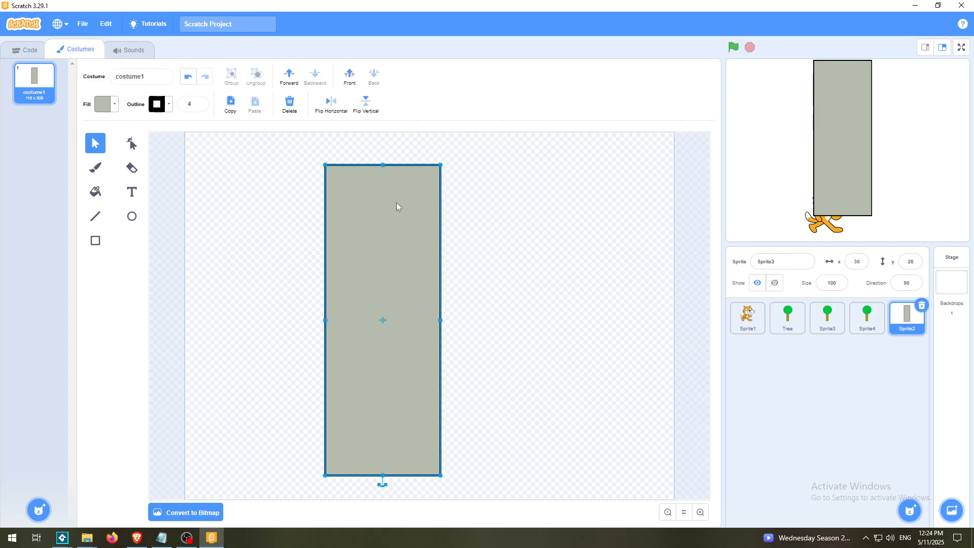
click(199, 102)
click(561, 274)
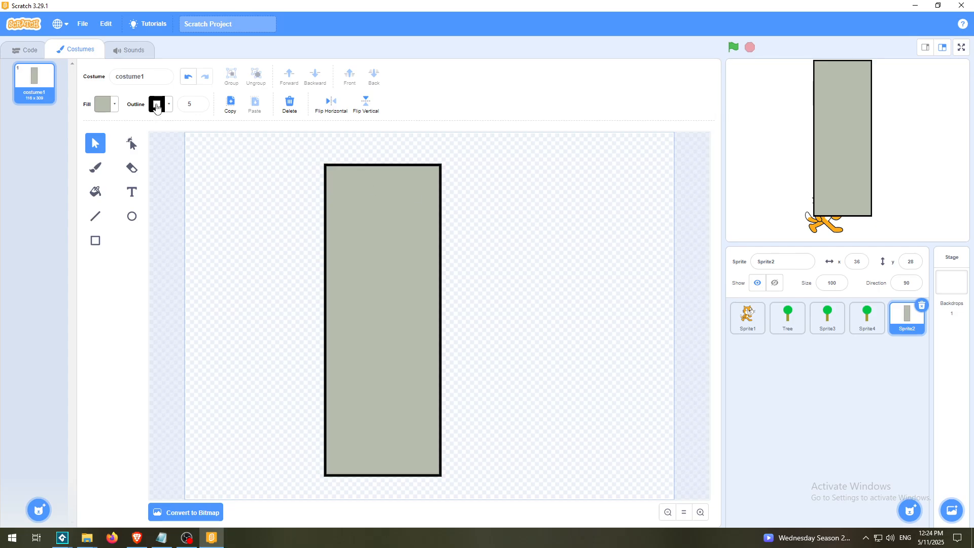
Step: Match the rectangle's outline color to its grey fill by sampling the fill with the eyedropper
click(371, 229)
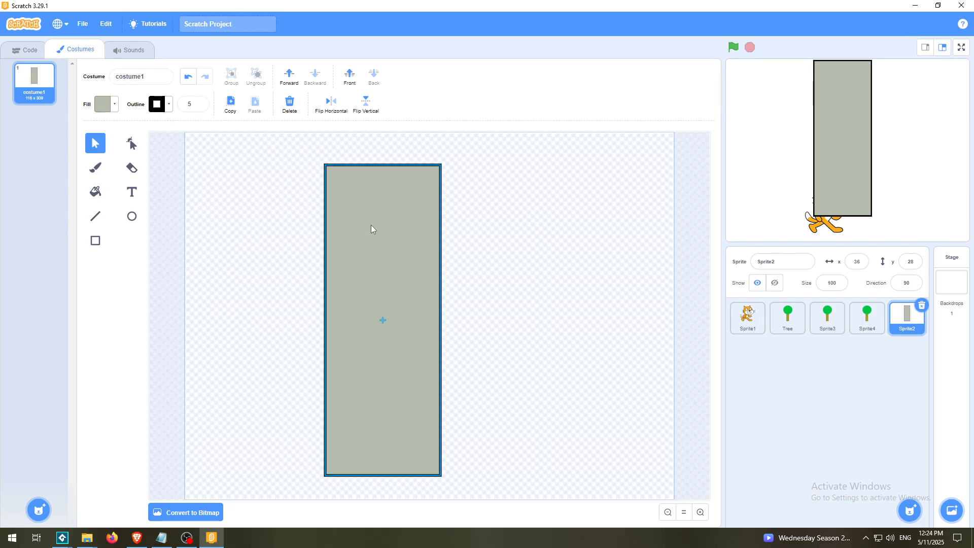
click(159, 107)
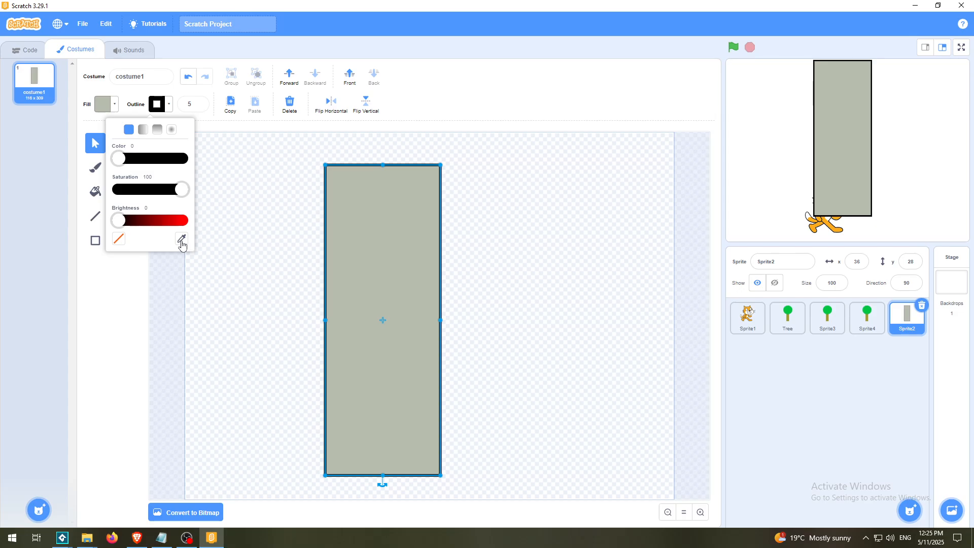
click(181, 241)
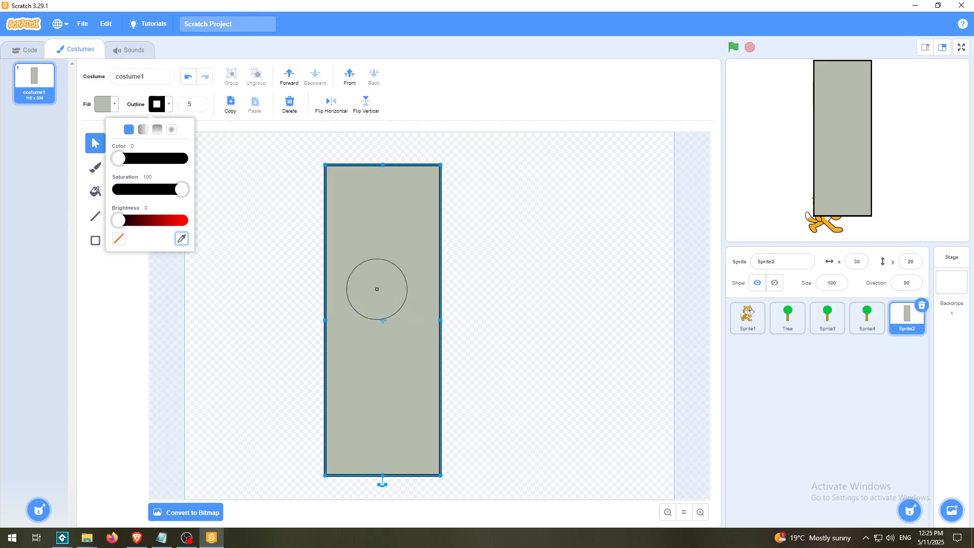
click(377, 289)
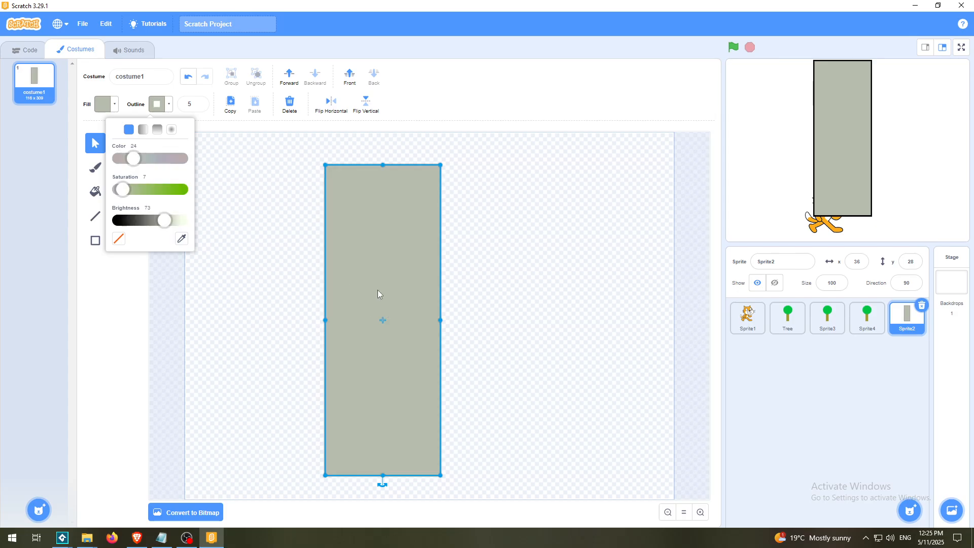
Step: Darken the tall rectangle's outline to a brightness of 49 and deselect it
drag(162, 225, 147, 228)
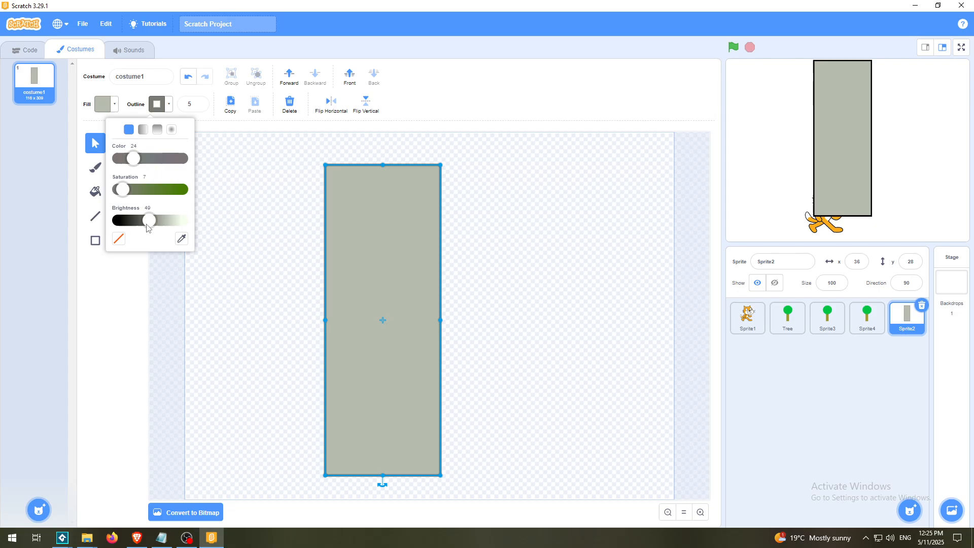
click(583, 274)
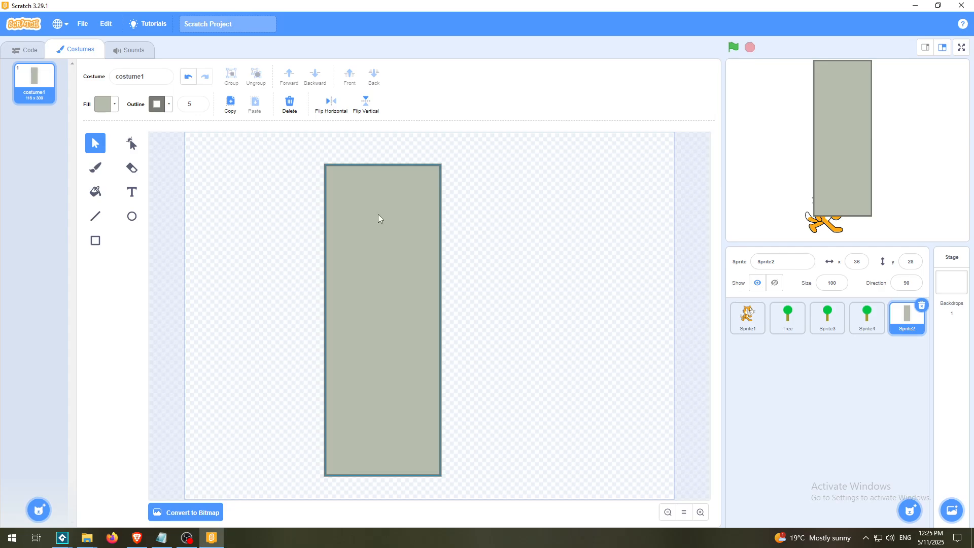
Step: Check the sprite on the full-screen stage, shrink the tall rectangle to about 103 x 271, and center it on the canvas
drag(378, 214, 425, 210)
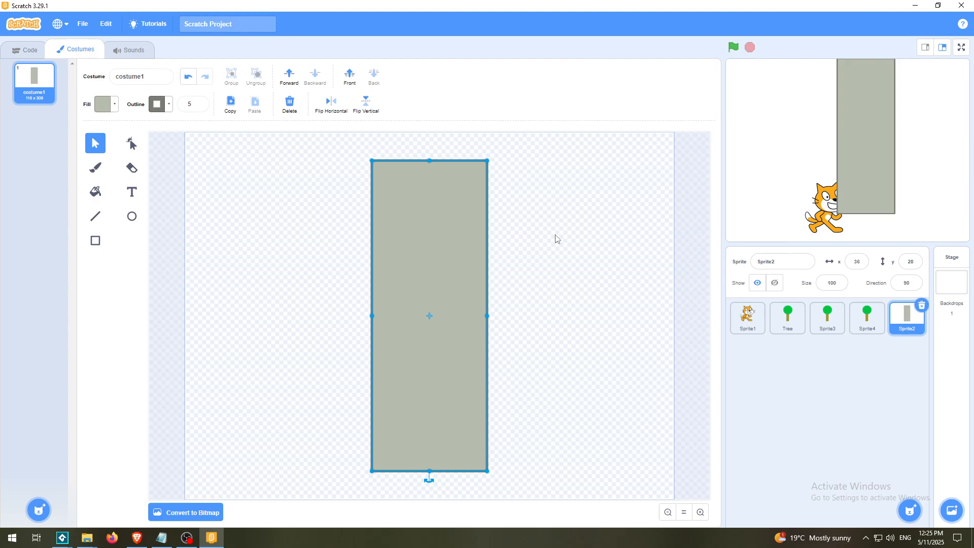
click(961, 48)
click(802, 27)
drag(370, 159, 411, 194)
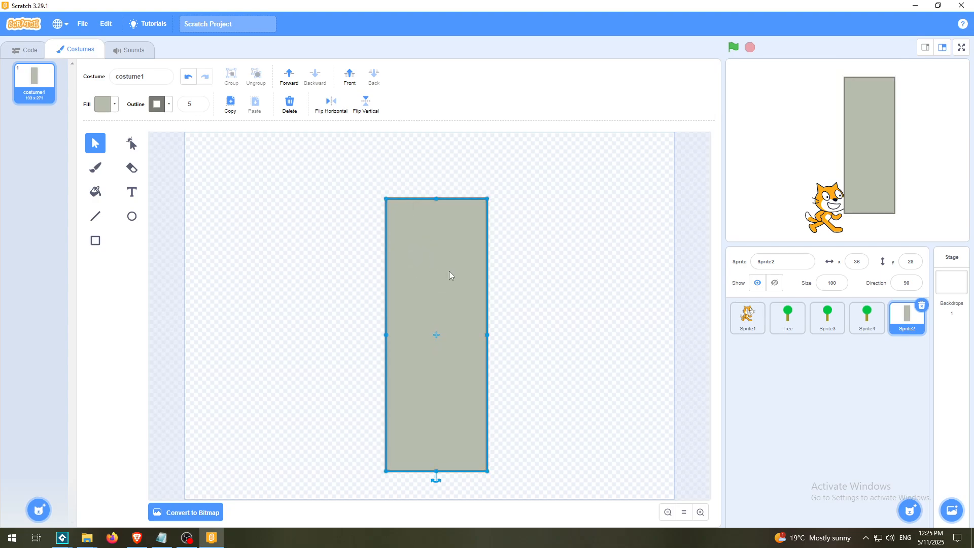
drag(450, 273, 441, 252)
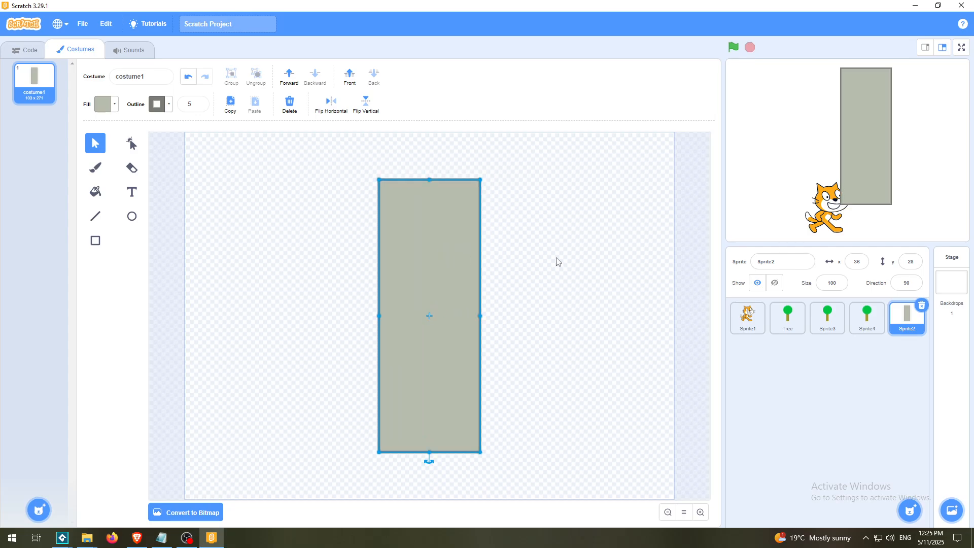
click(529, 244)
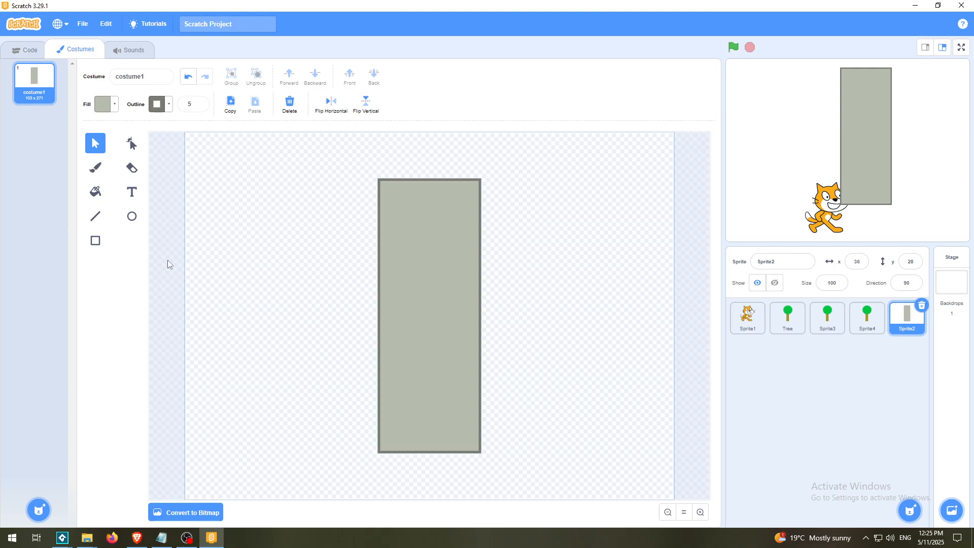
Step: Draw a small upright rectangle with no fill and a grey outline of width 5, left of the tall rectangle
click(94, 241)
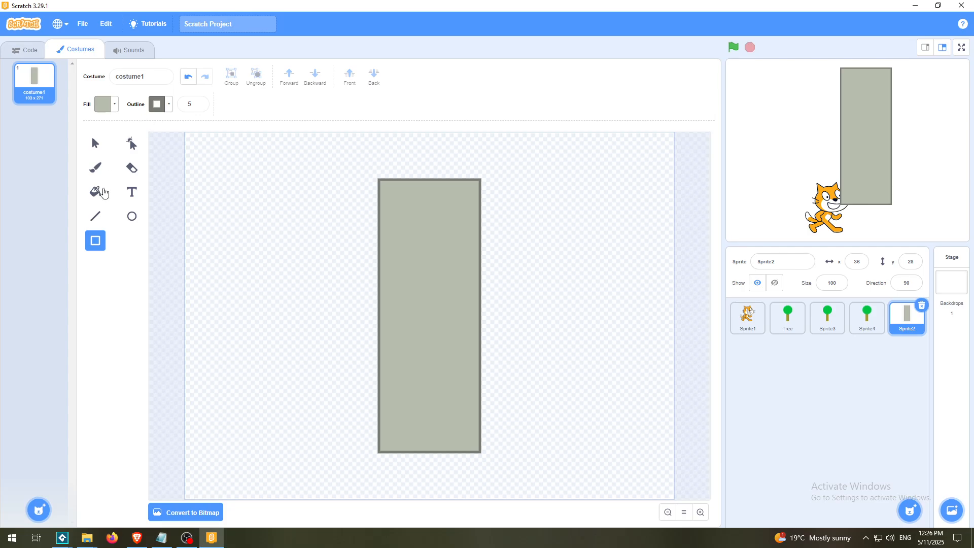
click(101, 106)
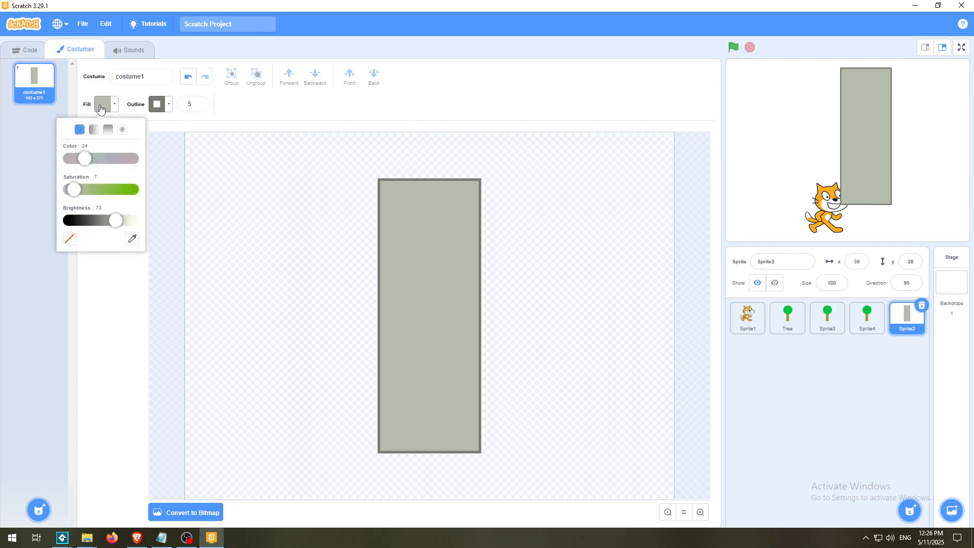
click(69, 245)
click(311, 105)
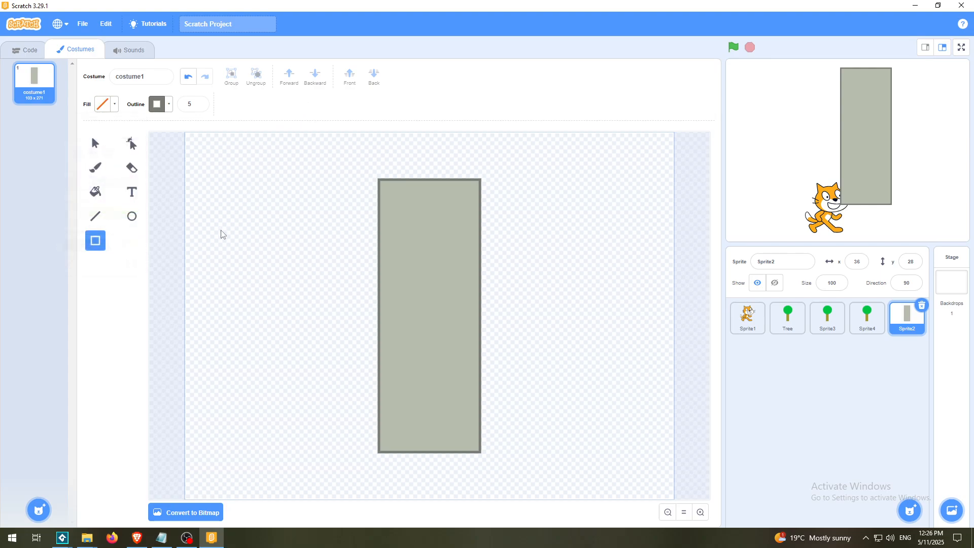
drag(230, 213, 251, 245)
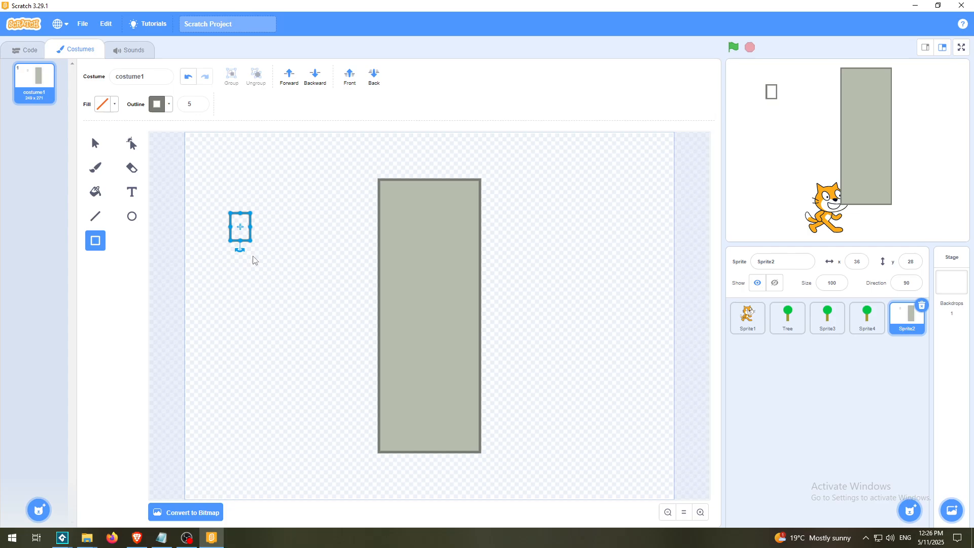
Step: Move the small rectangle closer to the tall rectangle and deselect it
click(112, 160)
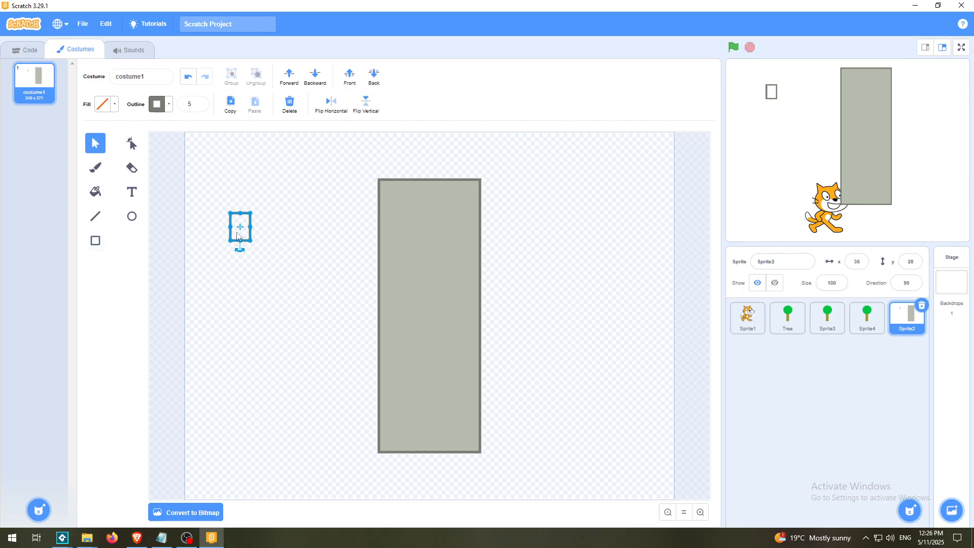
drag(250, 240, 292, 252)
click(323, 263)
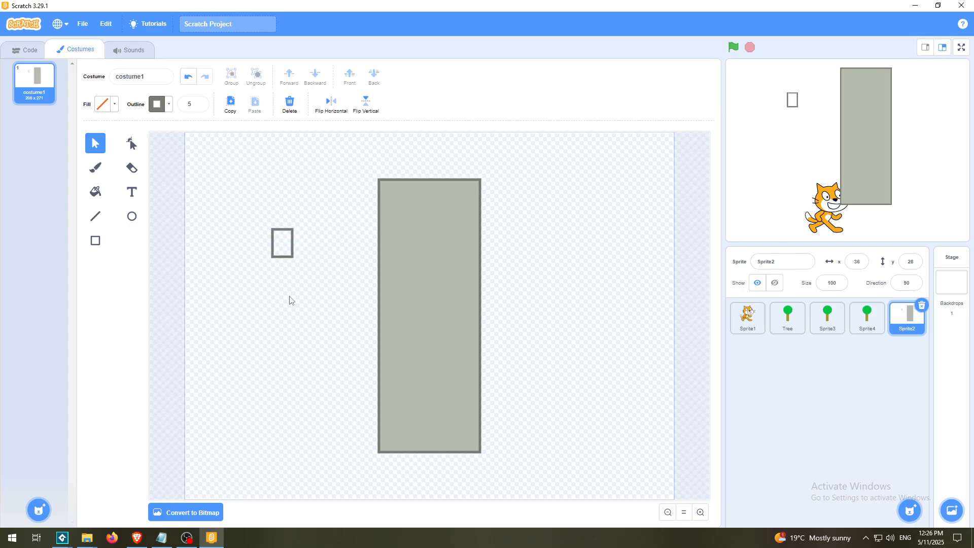
Step: Fill the small rectangle with yellow-green using color 19, saturation 72 and brightness 100
click(699, 513)
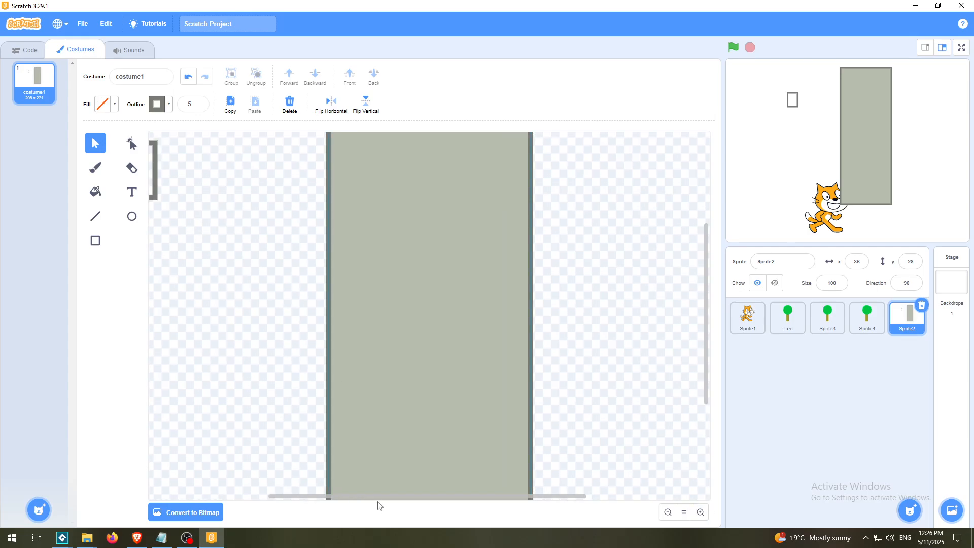
drag(382, 497, 333, 496)
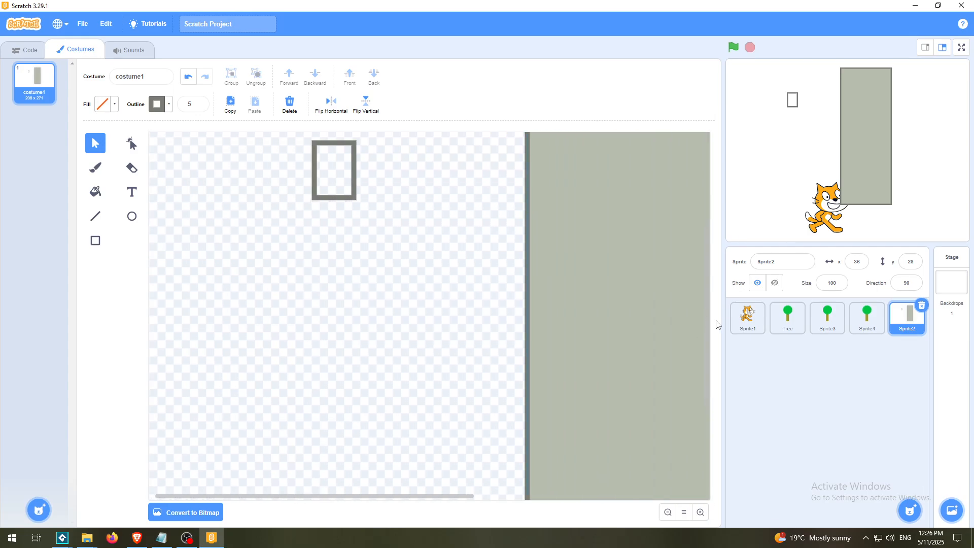
click(98, 197)
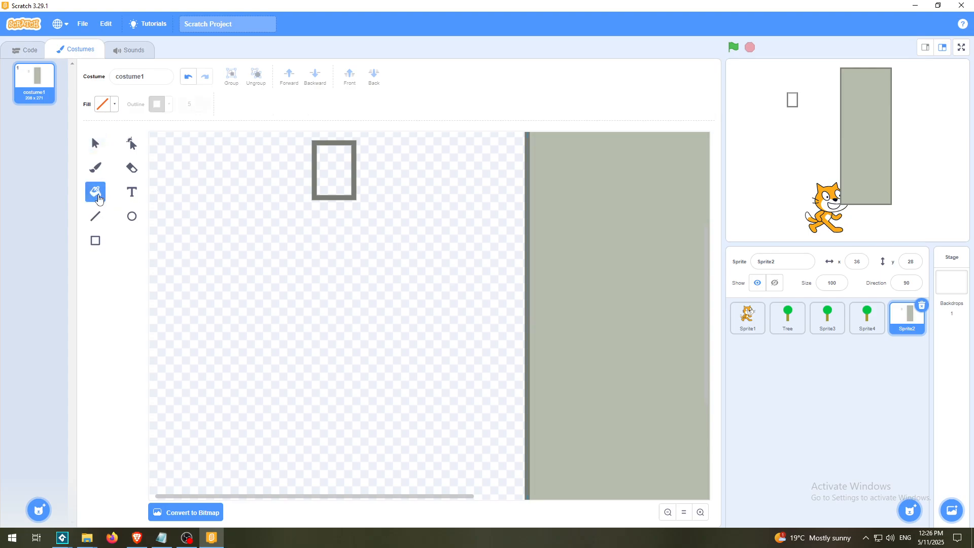
click(102, 112)
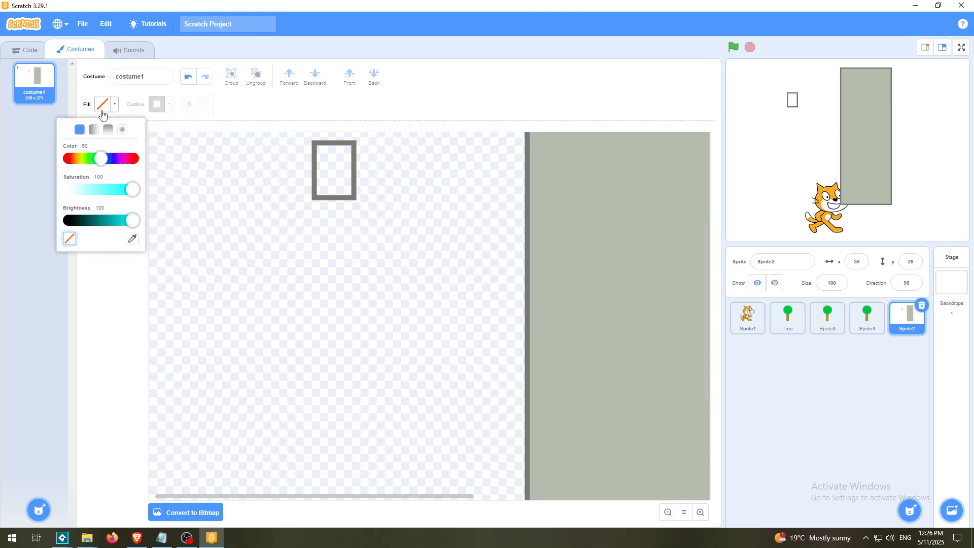
click(83, 160)
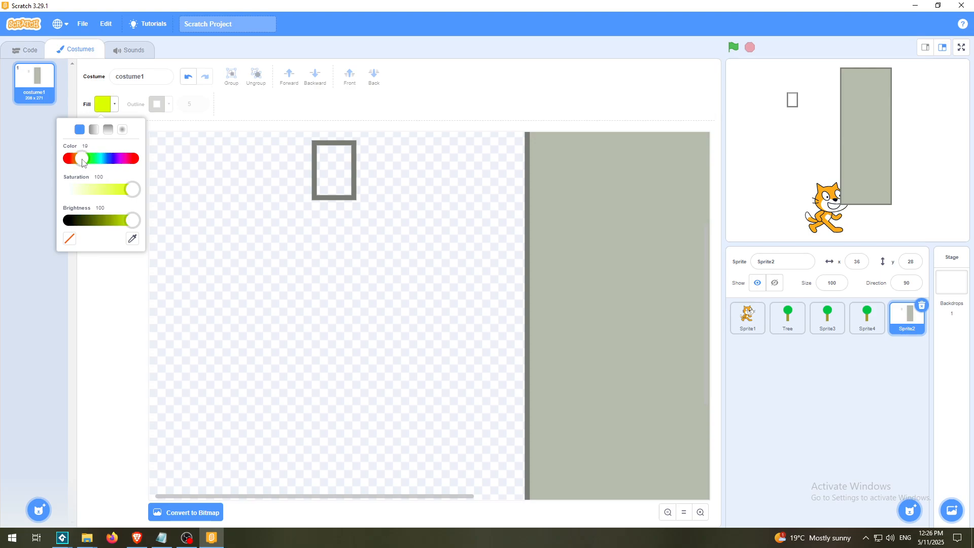
click(116, 190)
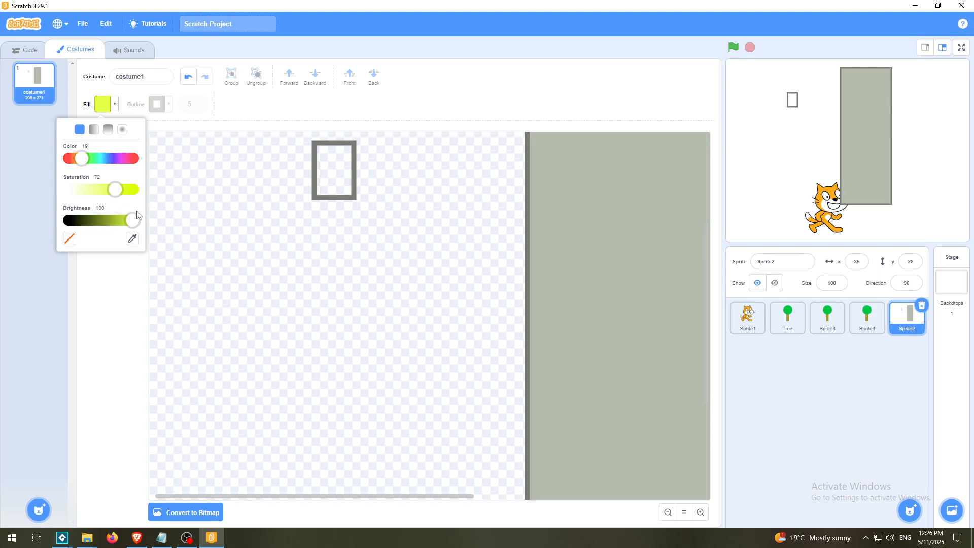
click(210, 236)
click(333, 176)
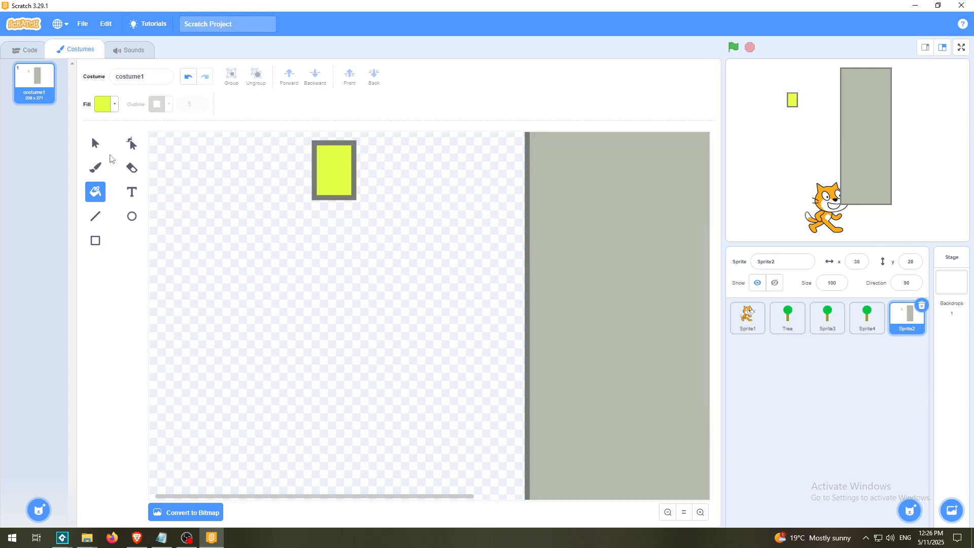
click(95, 143)
click(683, 512)
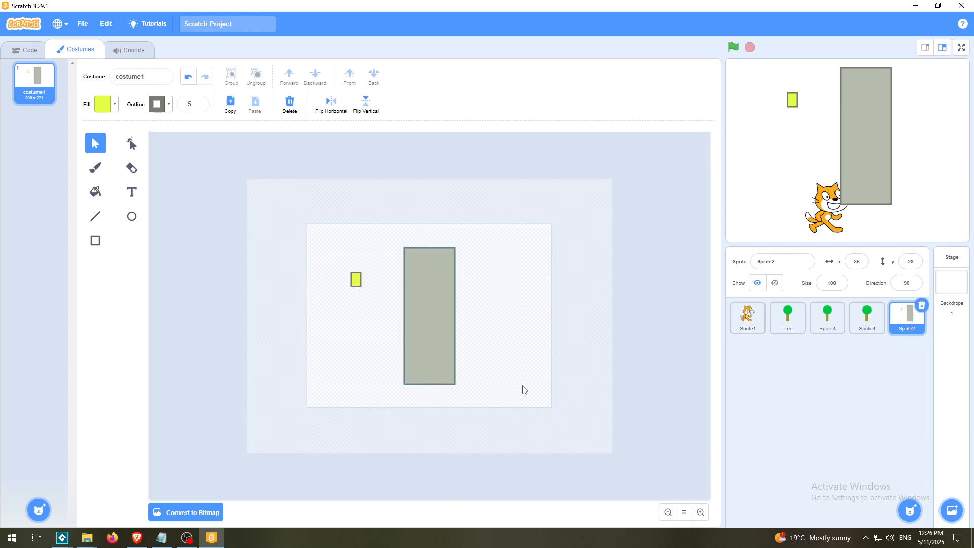
click(700, 512)
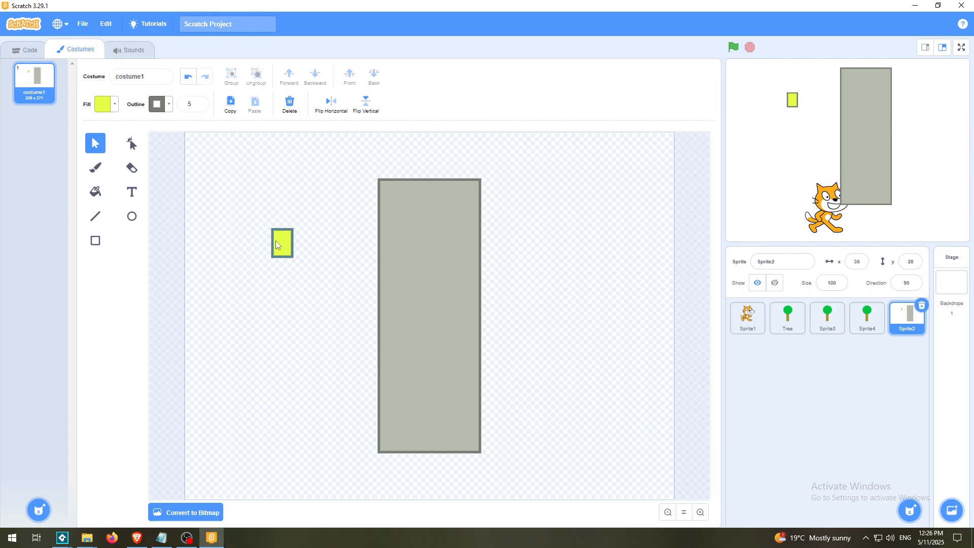
click(97, 242)
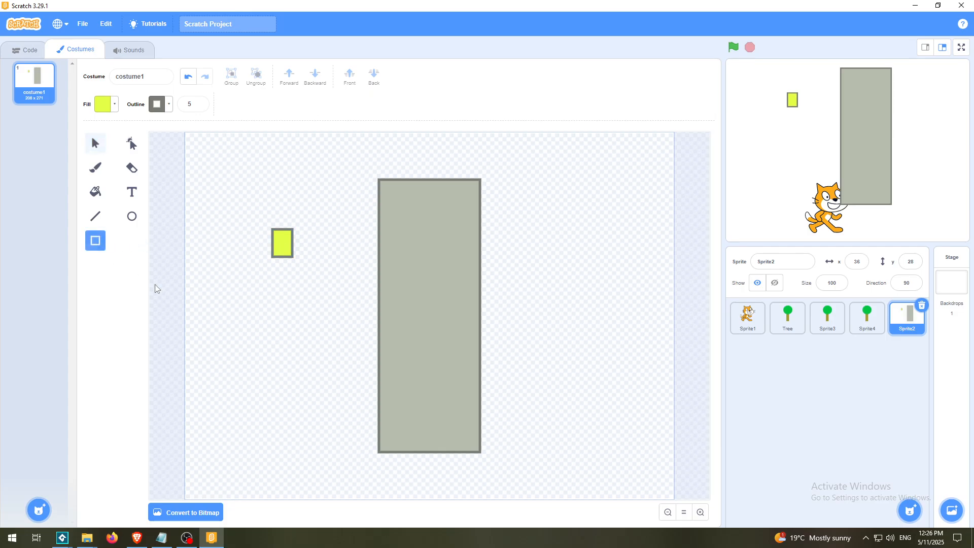
drag(254, 303, 272, 328)
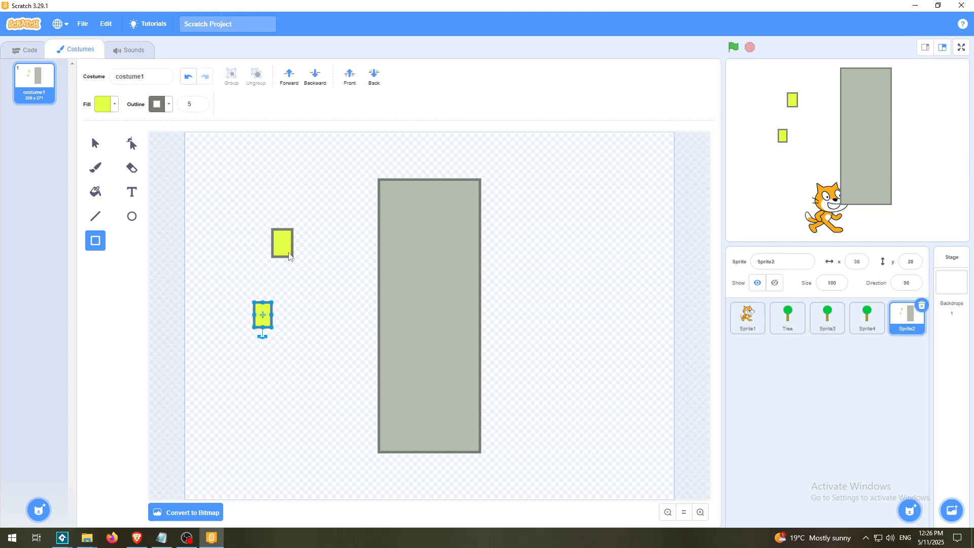
click(189, 79)
Step: Move the yellow rectangle into the tall rectangle's upper-left corner and shrink it slightly
click(100, 146)
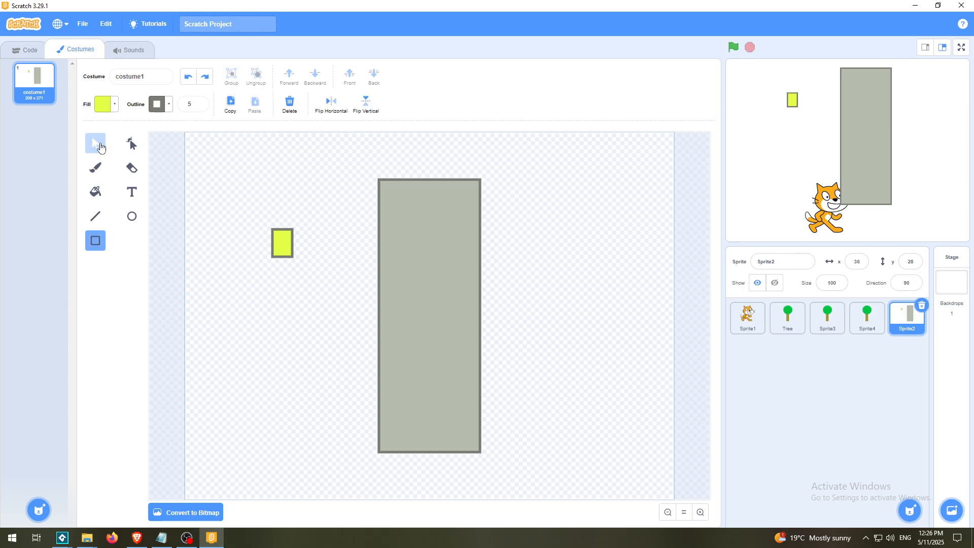
click(278, 244)
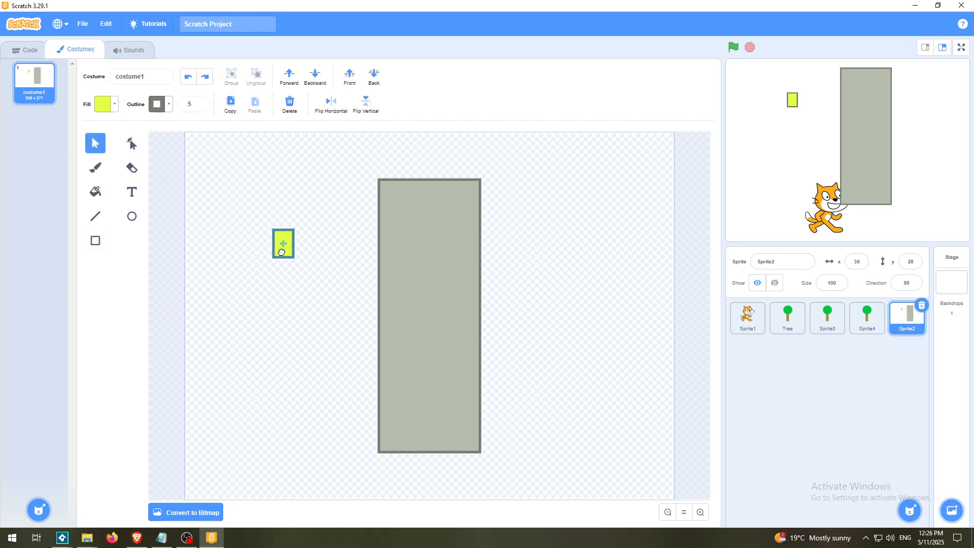
drag(281, 252, 396, 215)
click(700, 511)
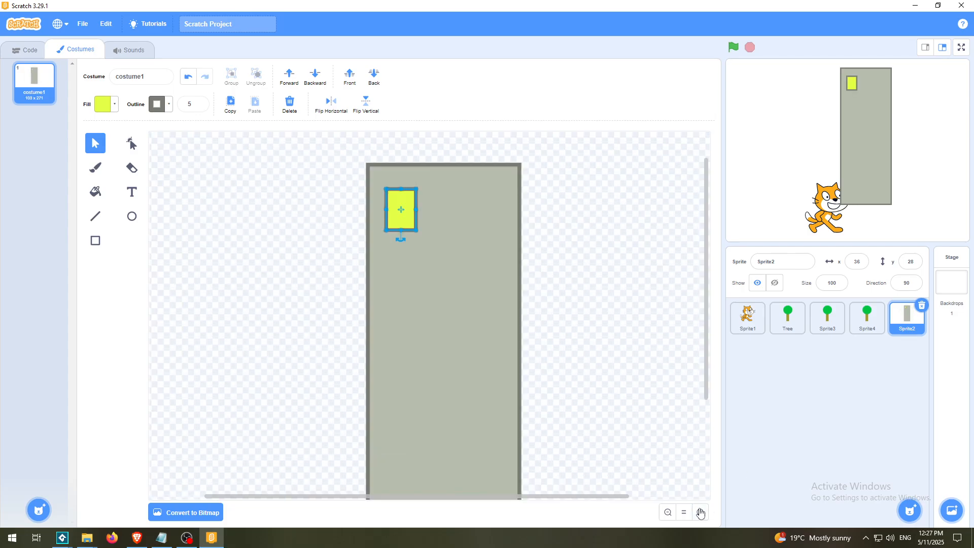
click(701, 511)
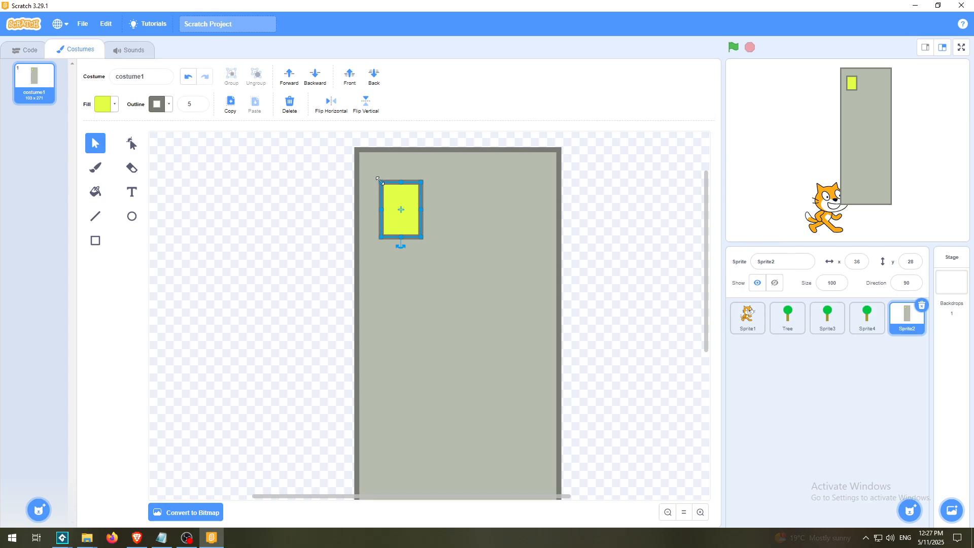
drag(384, 182, 389, 190)
Step: Move the yellow rectangle back out to the empty canvas area left of the tall rectangle
drag(404, 233, 239, 266)
click(311, 306)
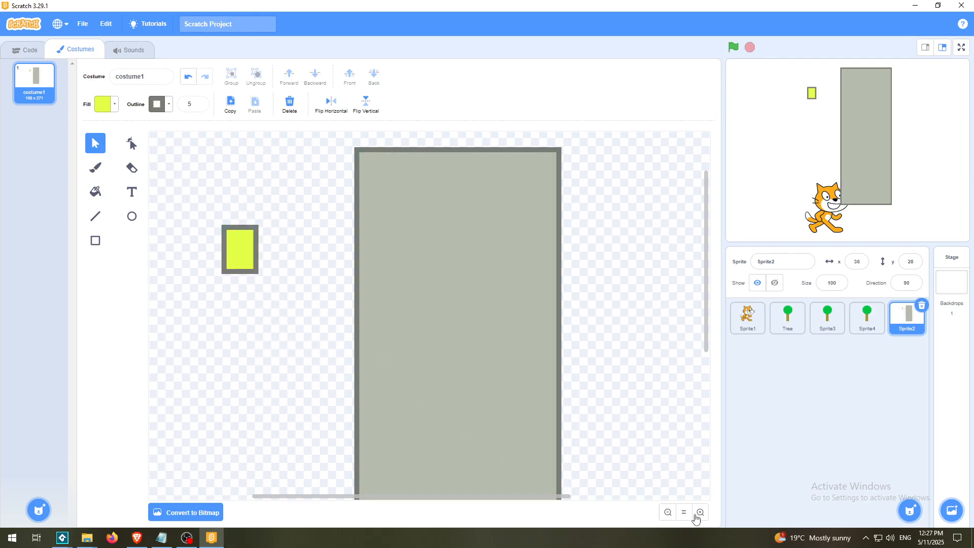
click(669, 513)
click(669, 514)
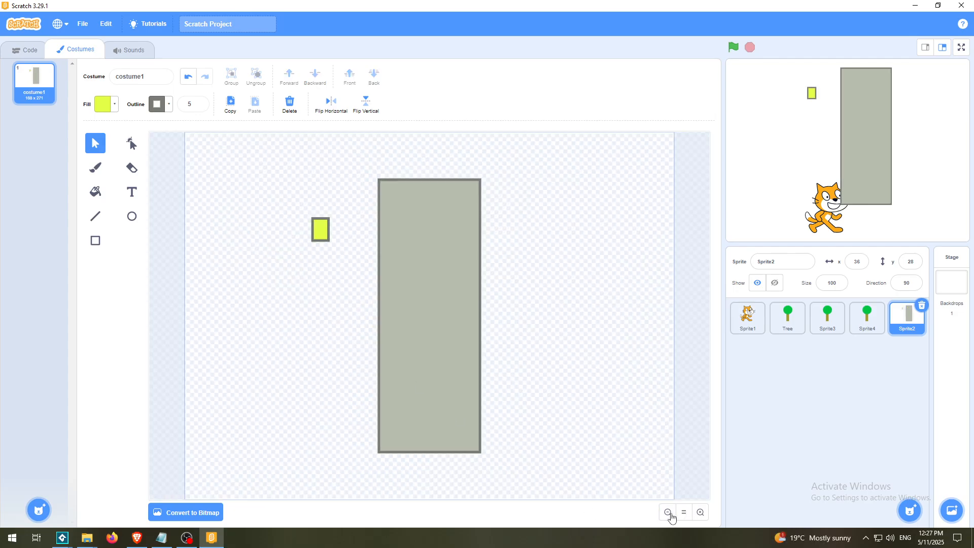
drag(319, 240, 273, 269)
click(699, 515)
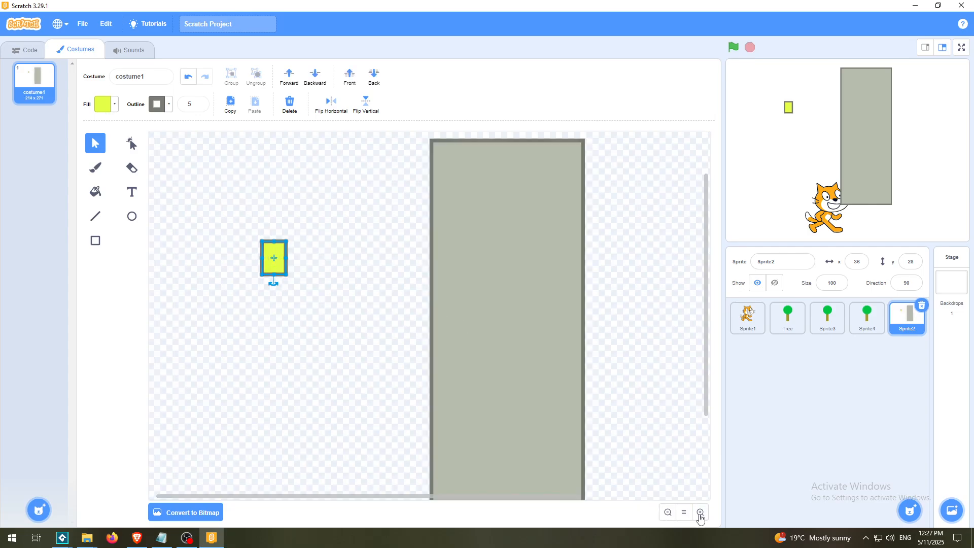
click(327, 278)
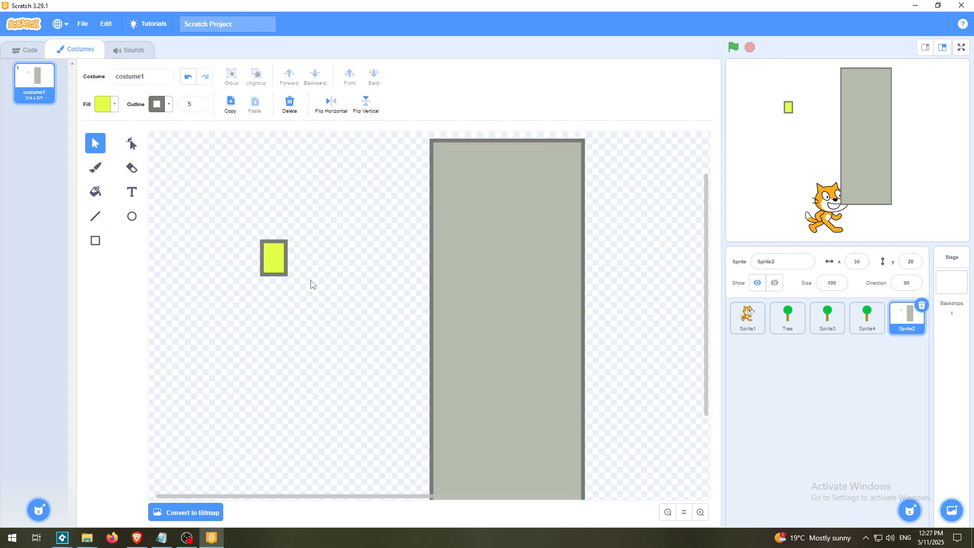
Step: Duplicate the yellow rectangle by copy and paste, and place the copy just below the original
click(278, 265)
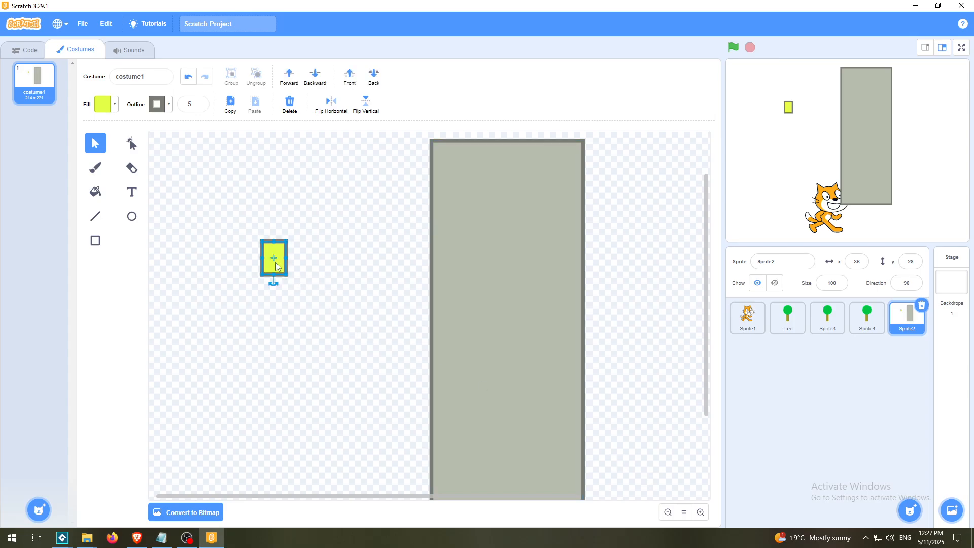
click(229, 105)
click(251, 107)
drag(284, 272, 267, 355)
click(321, 364)
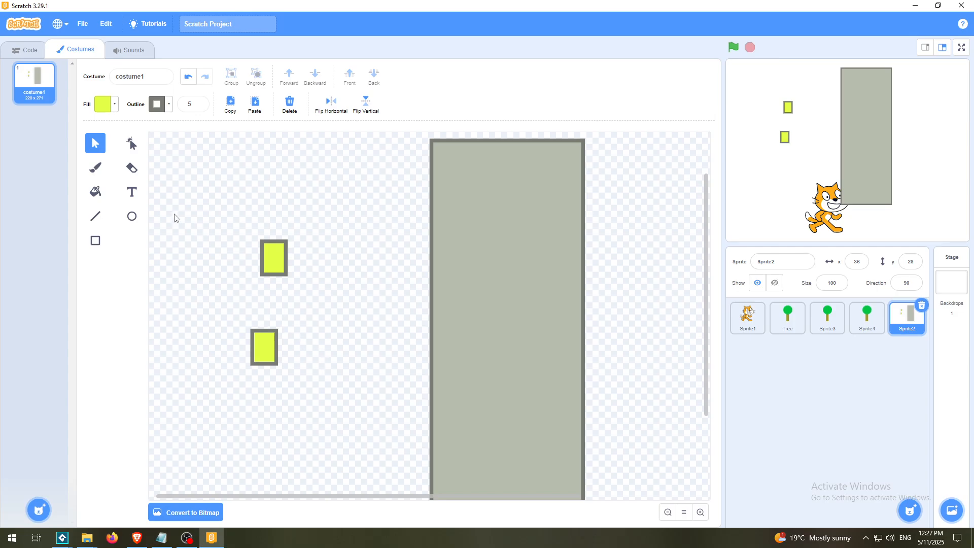
Step: Fill the lower small yellow rectangle with light grey using color 24, saturation 7 and brightness 85
click(100, 197)
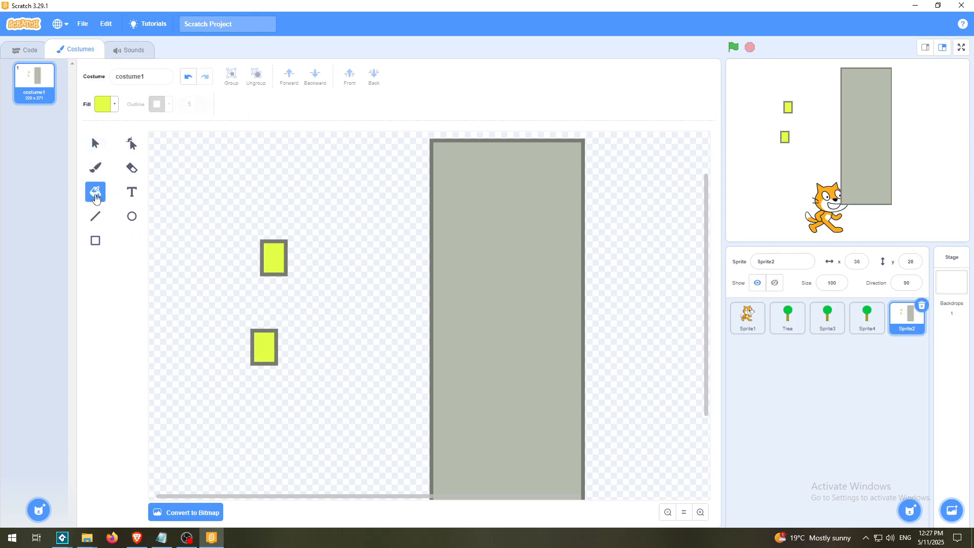
click(104, 109)
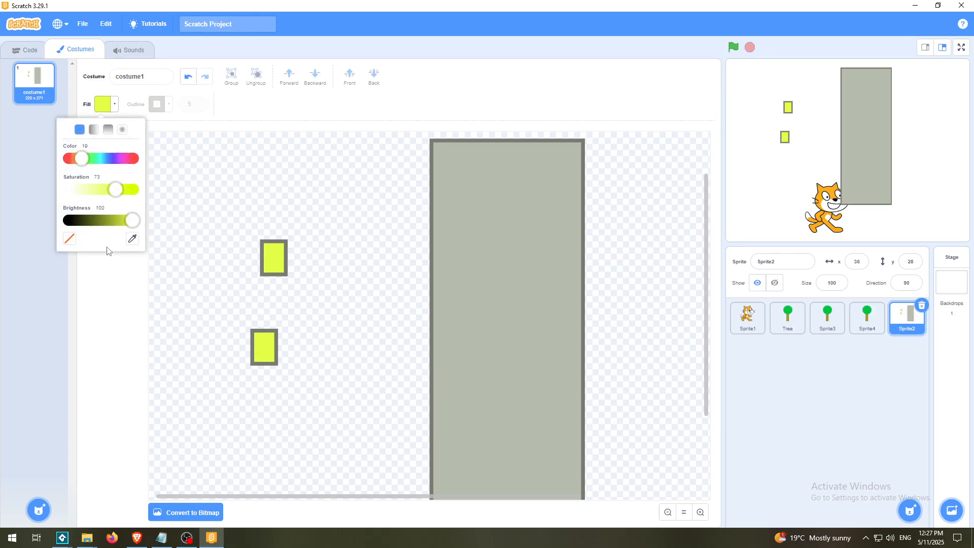
click(469, 287)
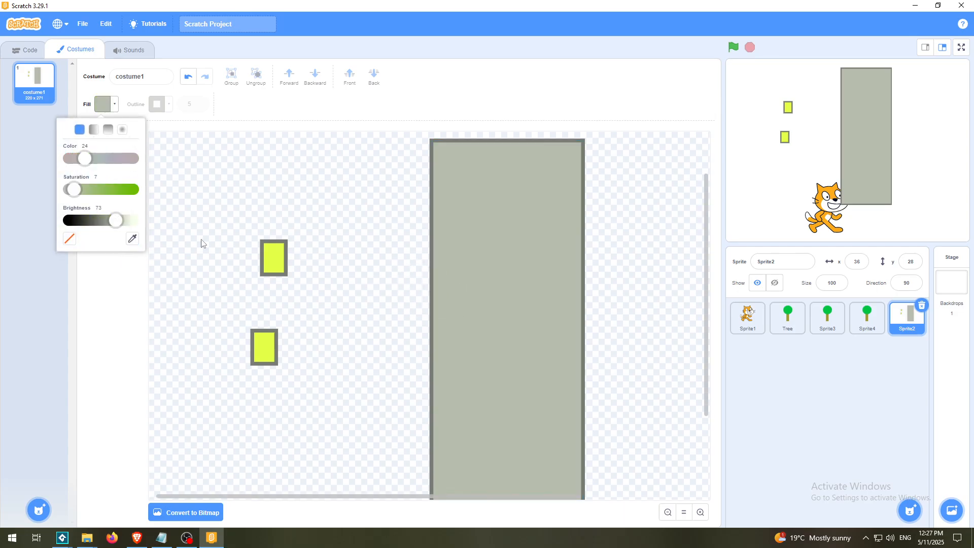
drag(114, 229, 91, 227)
click(268, 350)
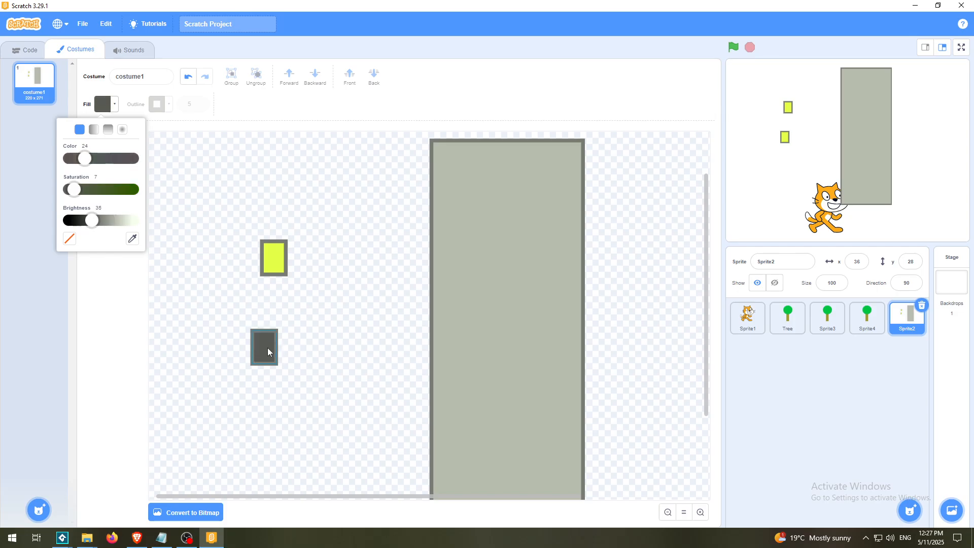
drag(105, 223, 128, 228)
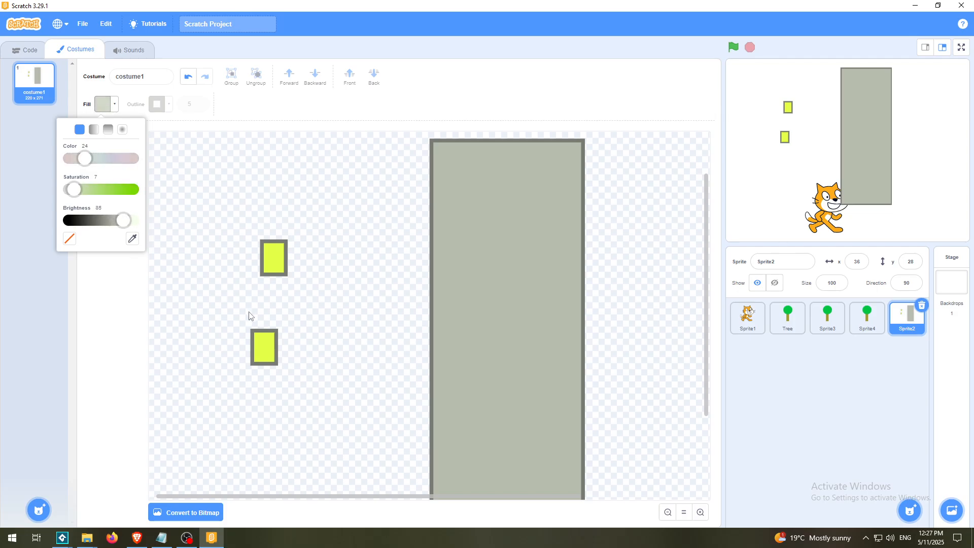
click(263, 349)
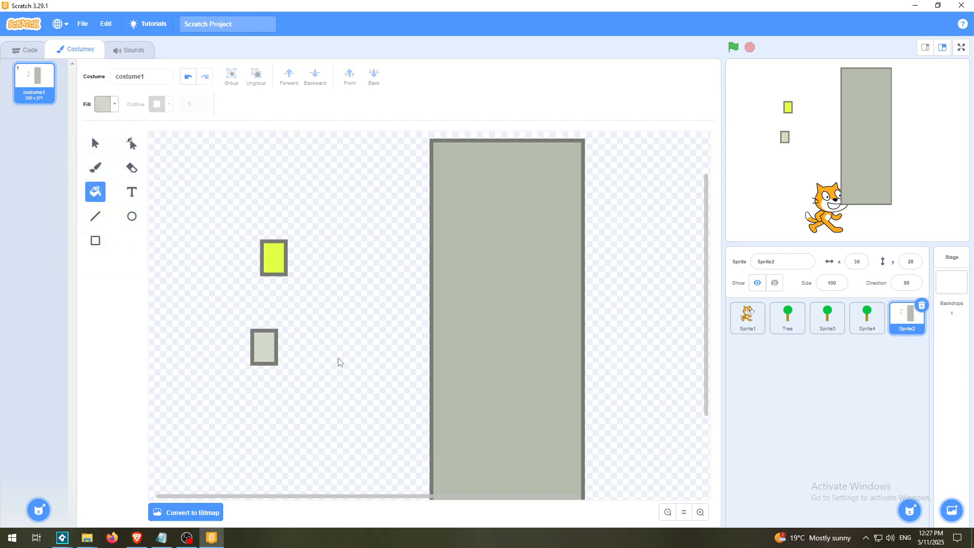
Step: Move the small light grey rectangle into the tall rectangle's upper-left corner area as a window
click(95, 143)
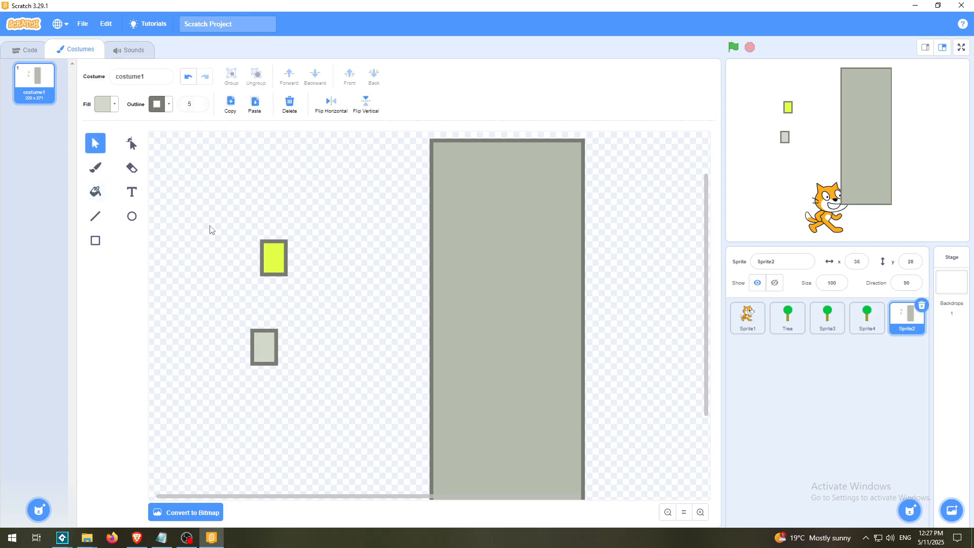
click(683, 512)
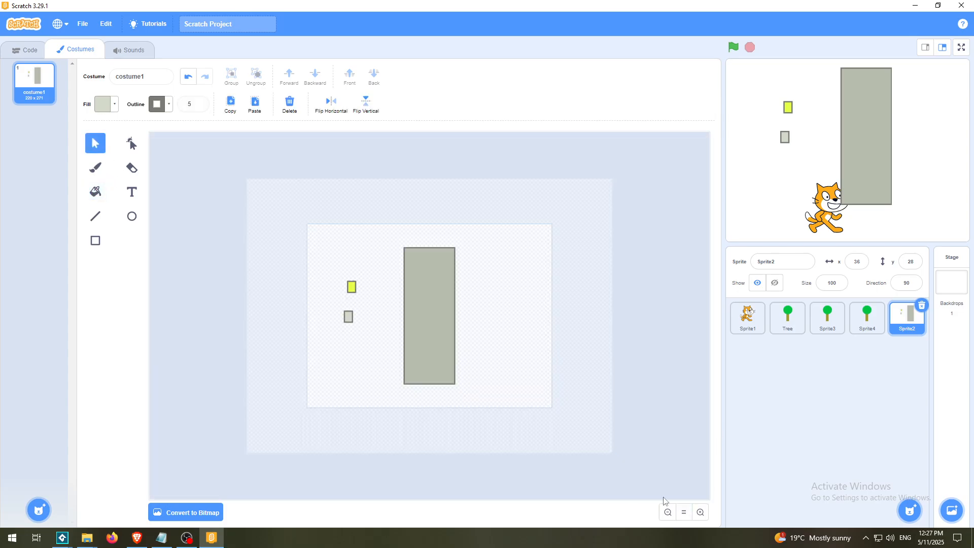
click(701, 513)
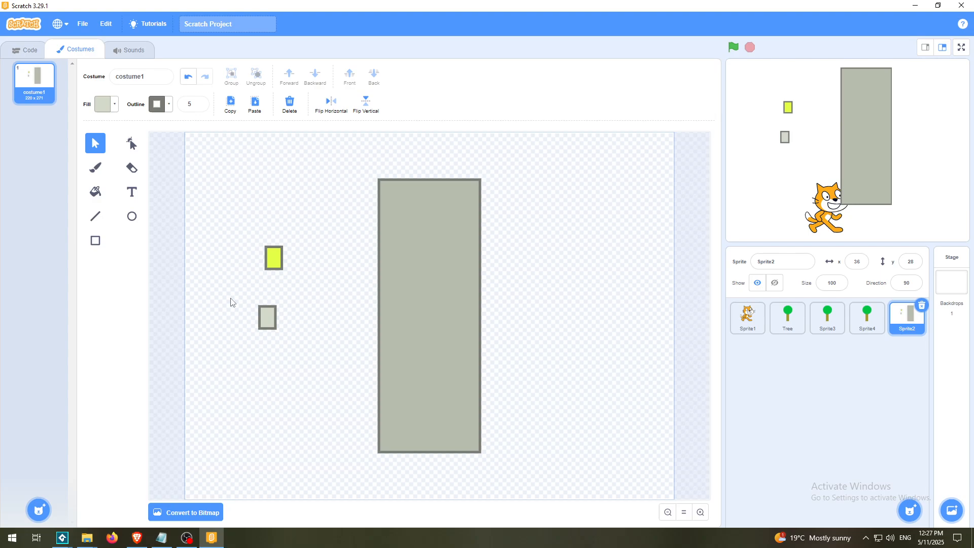
click(700, 512)
click(668, 512)
mouse_move(268, 319)
mouse_down()
mouse_move(349, 307)
mouse_move(401, 209)
mouse_move(272, 314)
mouse_up()
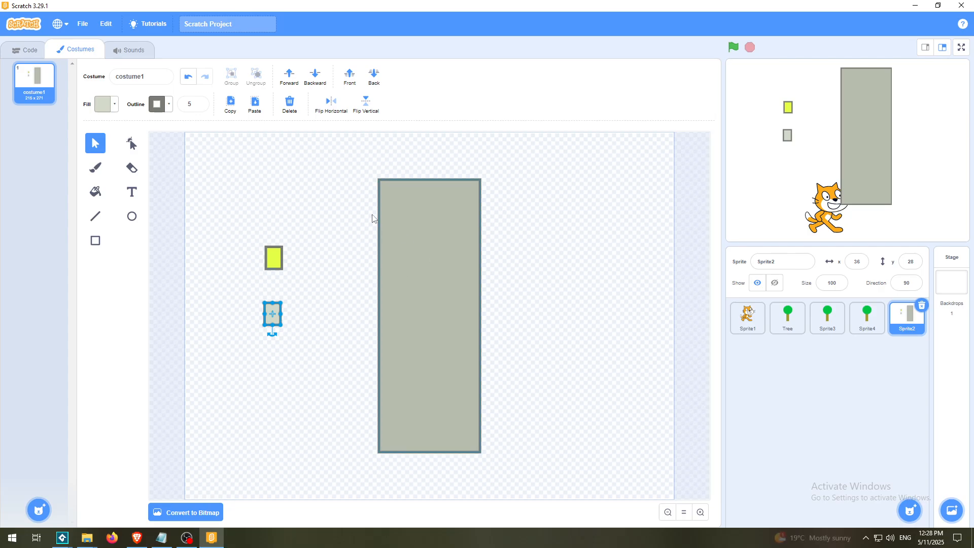
click(319, 253)
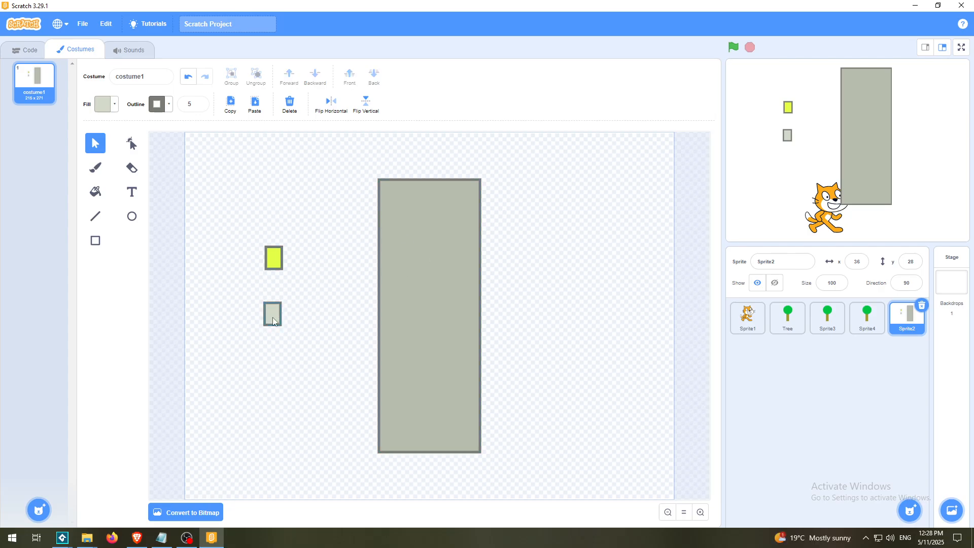
drag(274, 321, 403, 217)
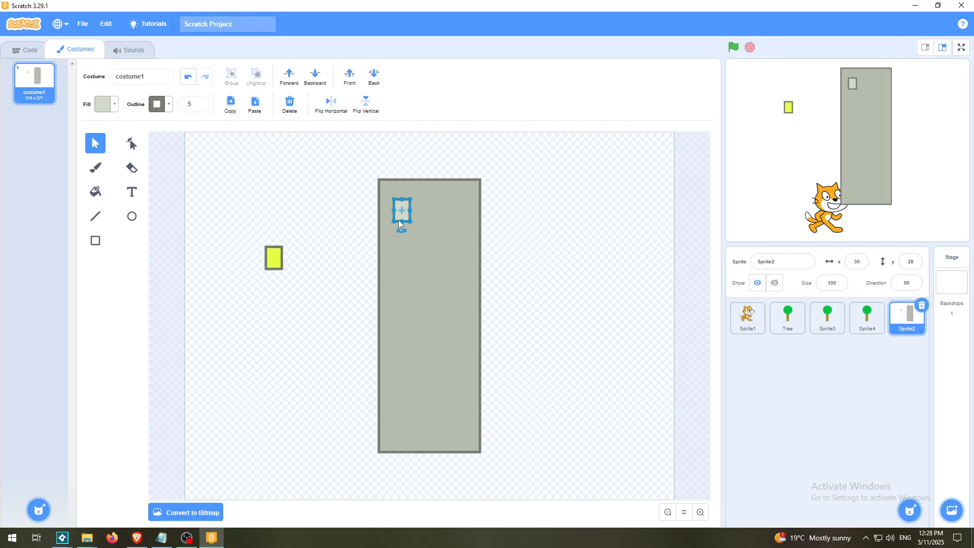
Step: Duplicate the grey window twice and line up the copies to its right, forming an evenly spaced row of three
click(230, 104)
click(254, 105)
drag(411, 225, 431, 217)
click(700, 512)
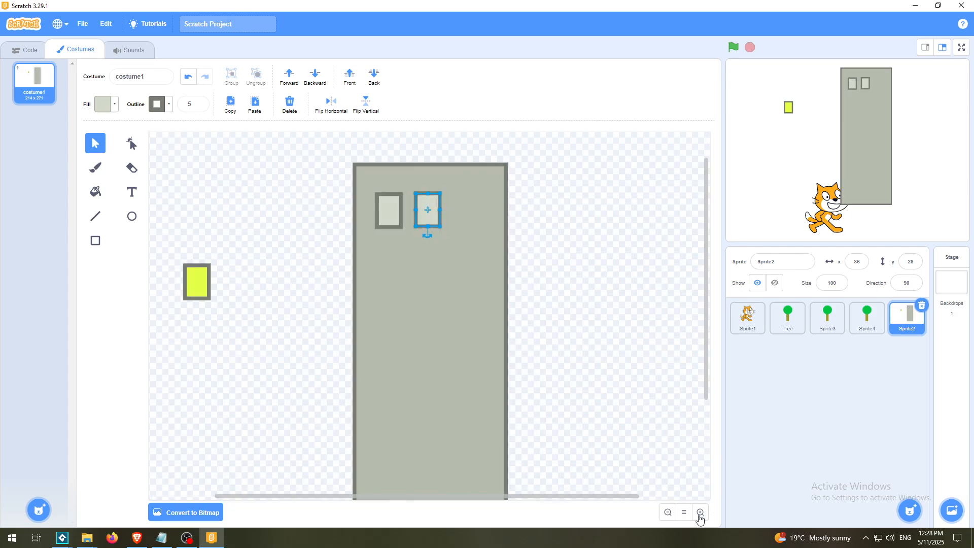
drag(431, 218, 432, 218)
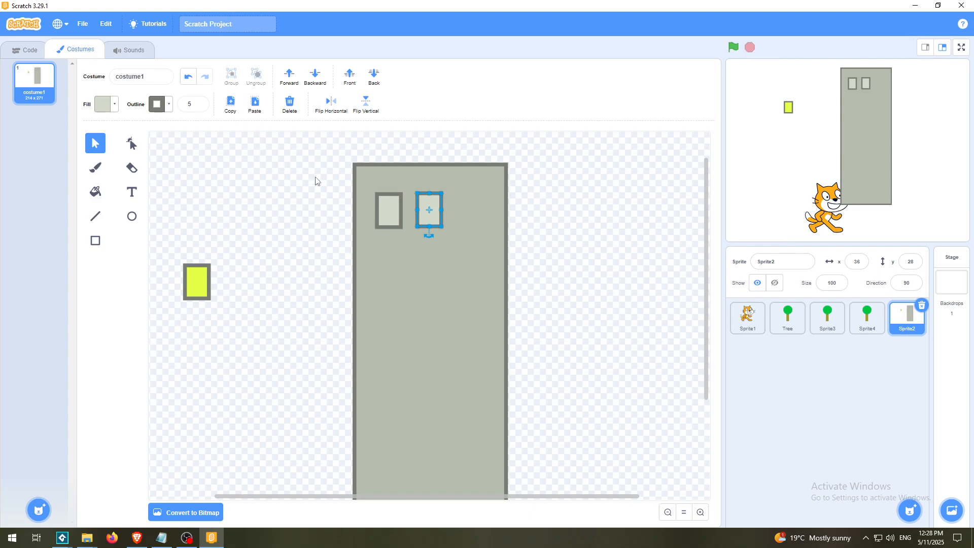
click(257, 106)
drag(409, 239, 470, 221)
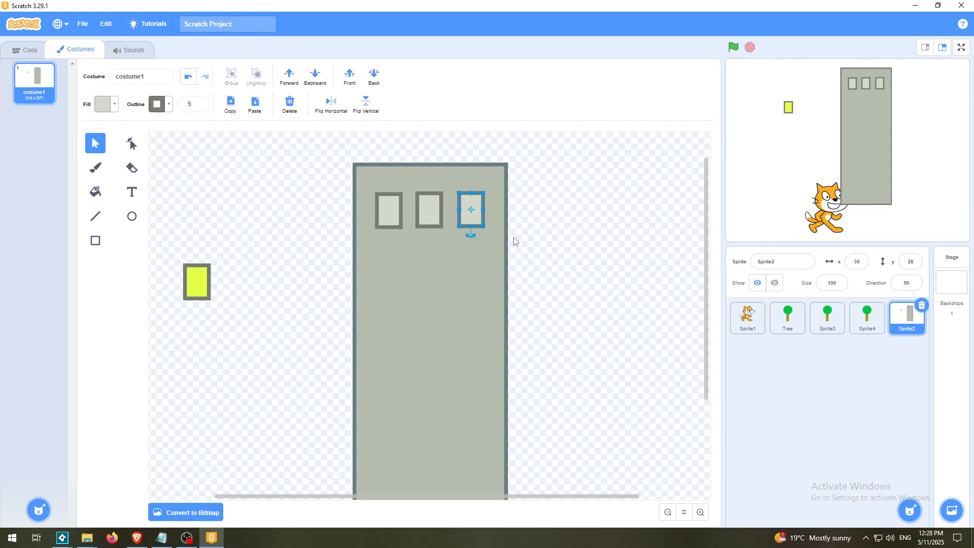
click(634, 299)
Step: Select all three grey windows together and move the row slightly up toward the building's top edge
click(679, 512)
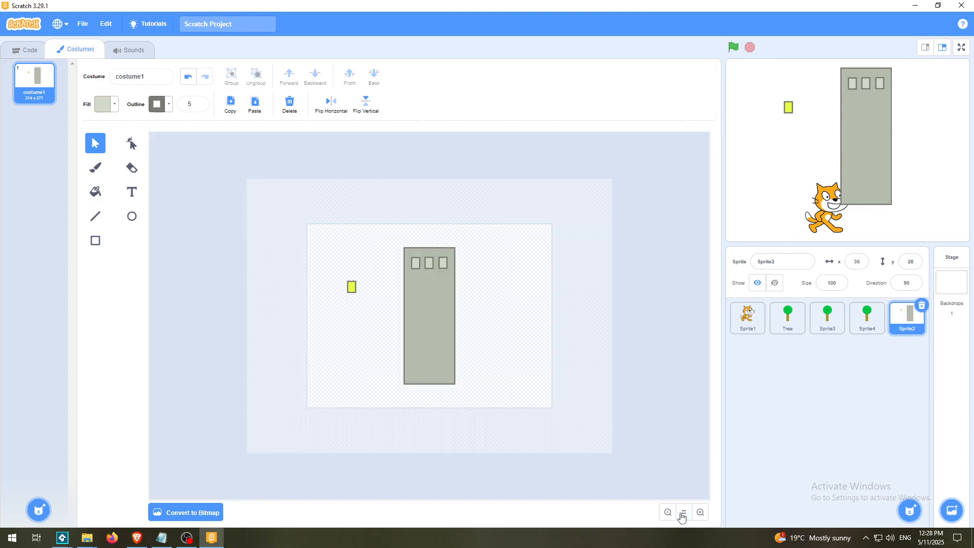
click(700, 512)
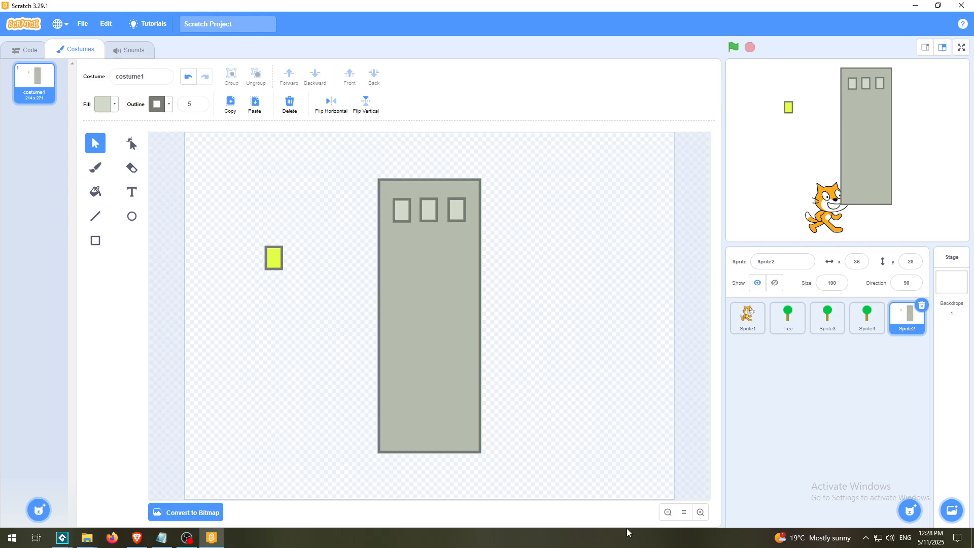
click(702, 513)
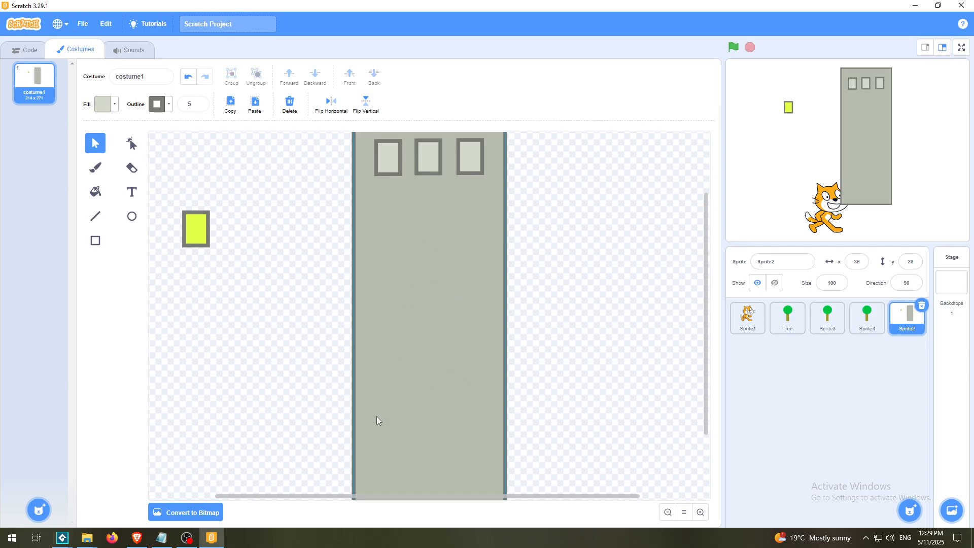
click(384, 162)
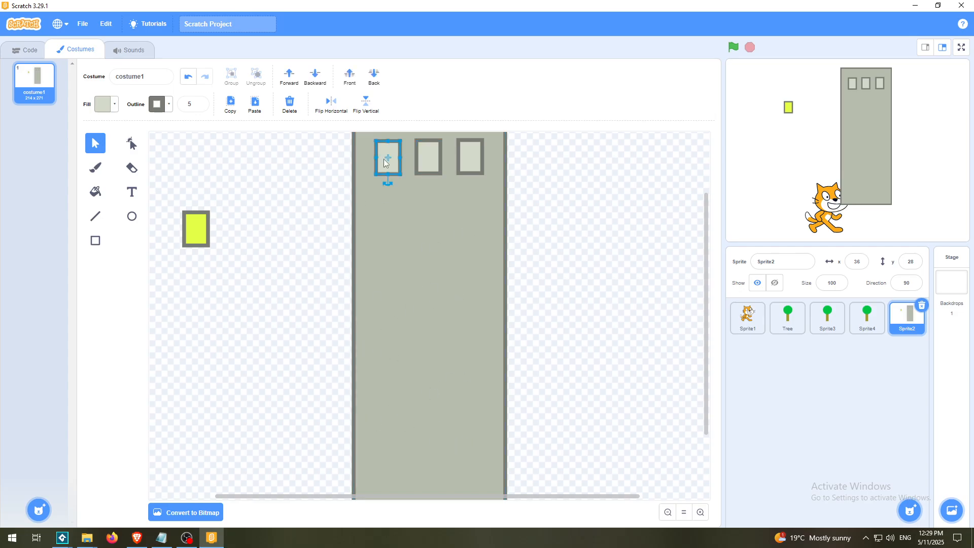
shift+click(431, 167)
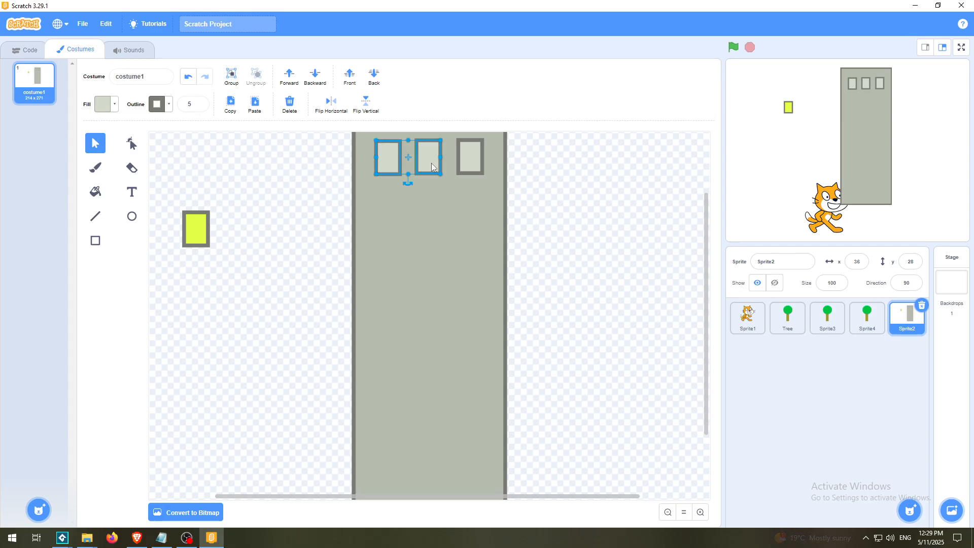
shift+click(471, 167)
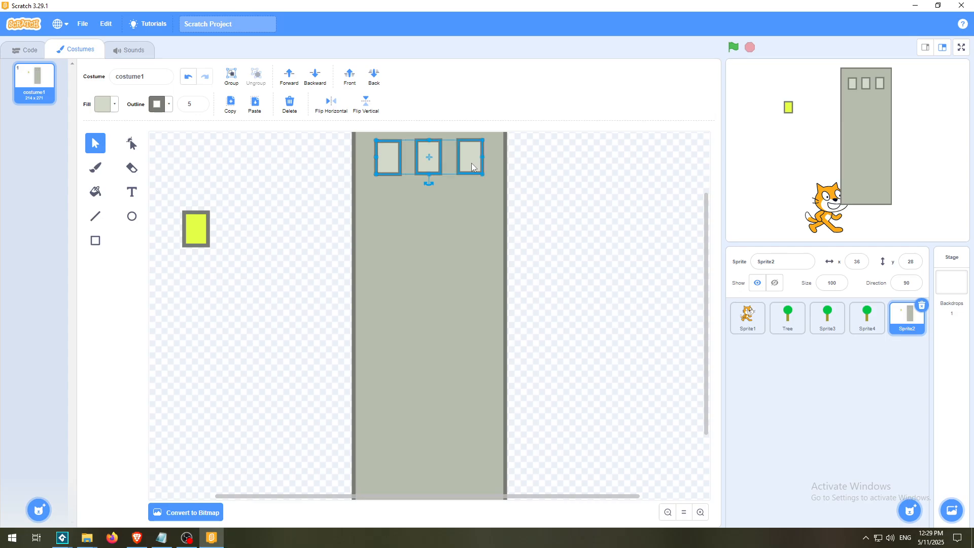
click(667, 512)
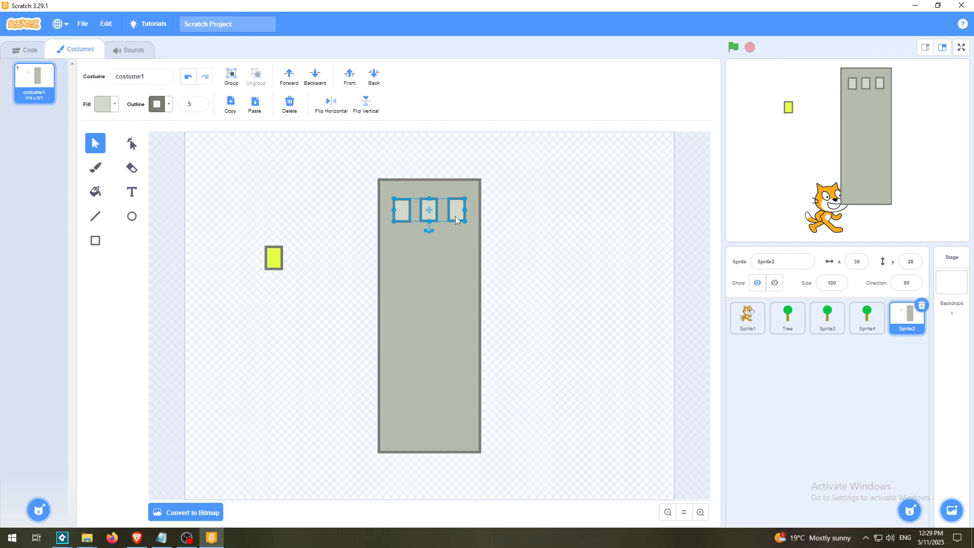
mouse_move(455, 216)
mouse_down()
mouse_move(549, 254)
mouse_move(551, 236)
mouse_move(454, 209)
mouse_up()
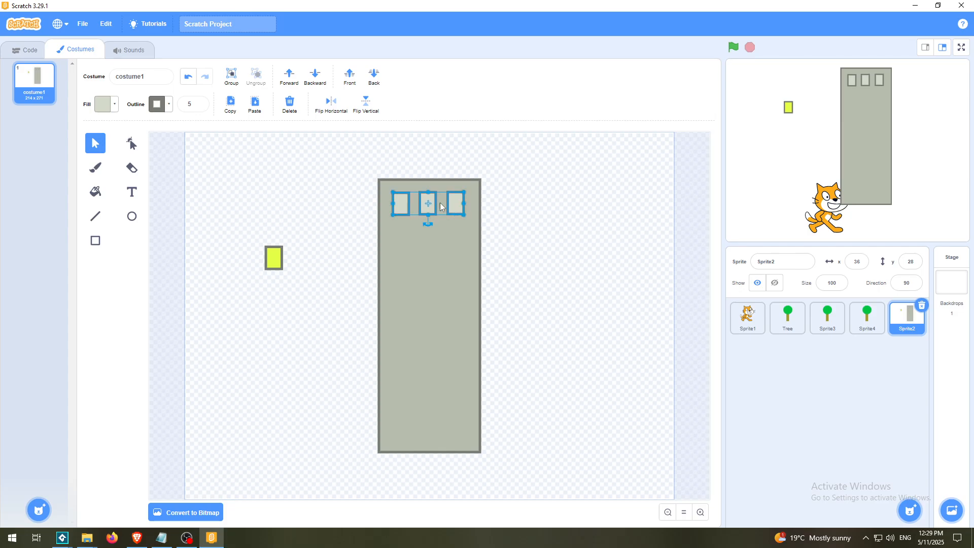
Step: Copy the row of three windows and place three pasted copies below it as the second, third and fourth rows
click(230, 105)
click(254, 112)
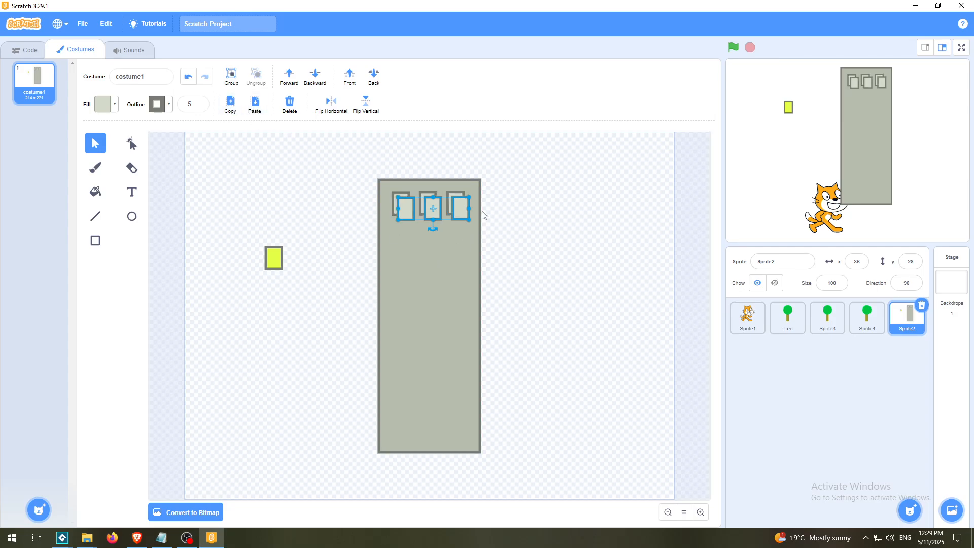
drag(459, 211, 455, 280)
click(255, 104)
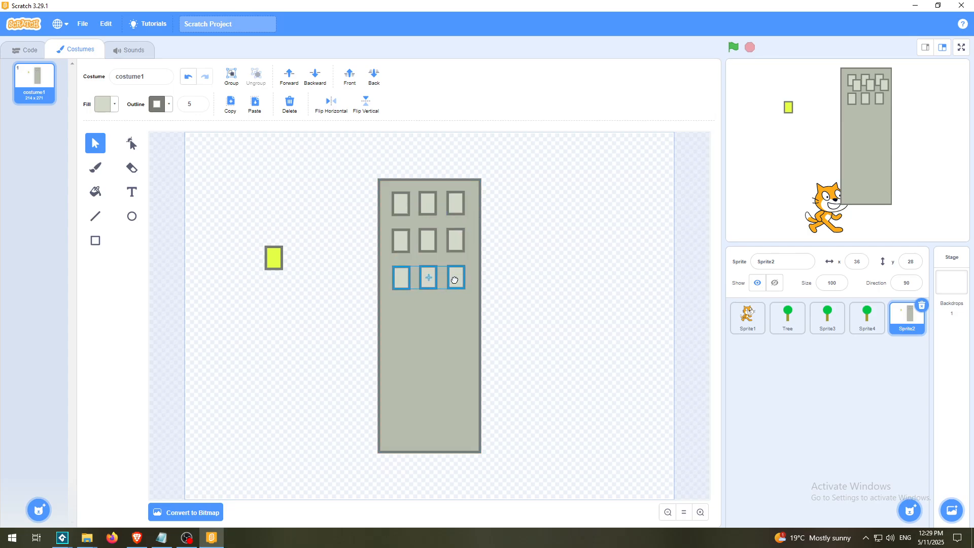
click(254, 104)
drag(473, 221, 454, 315)
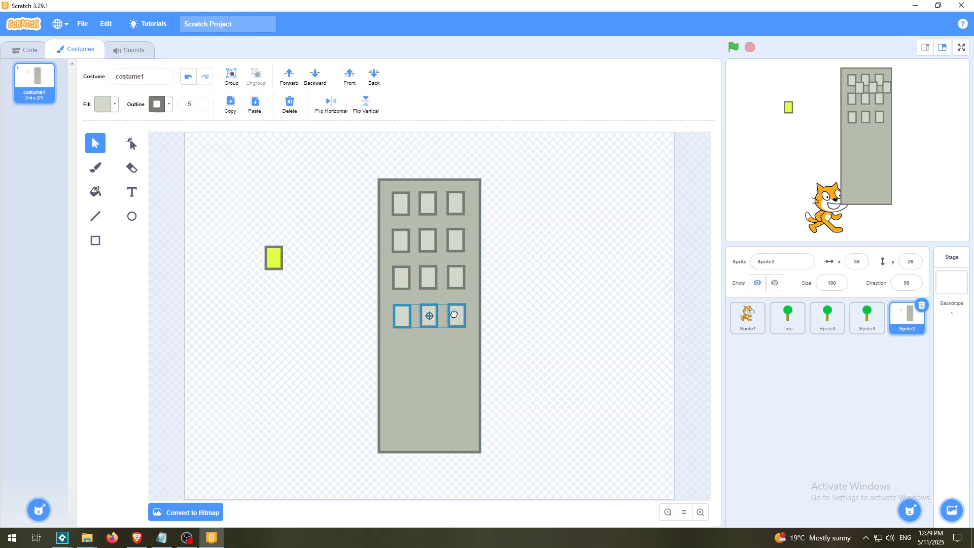
Step: Paste the window row two more times and place the copies as the fifth and sixth rows of the building
click(255, 103)
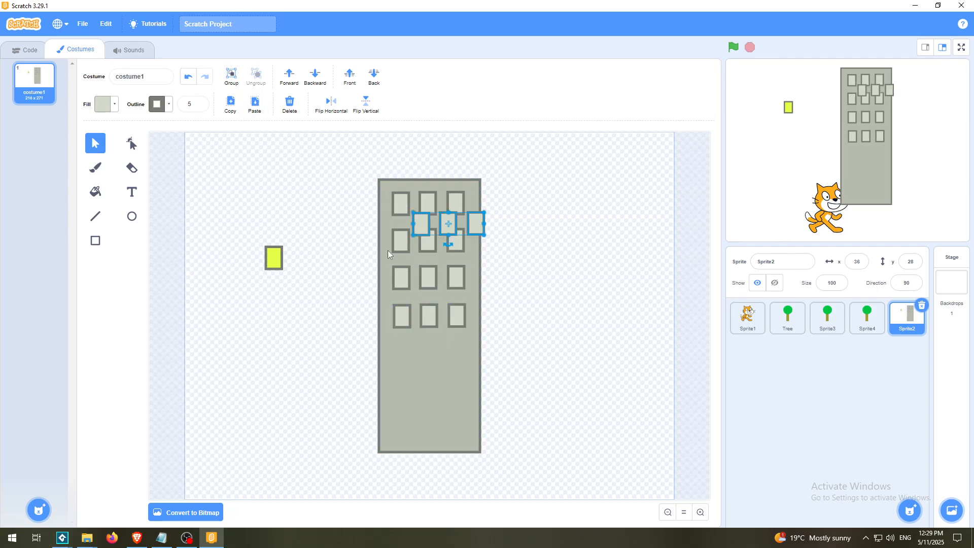
drag(479, 223, 458, 350)
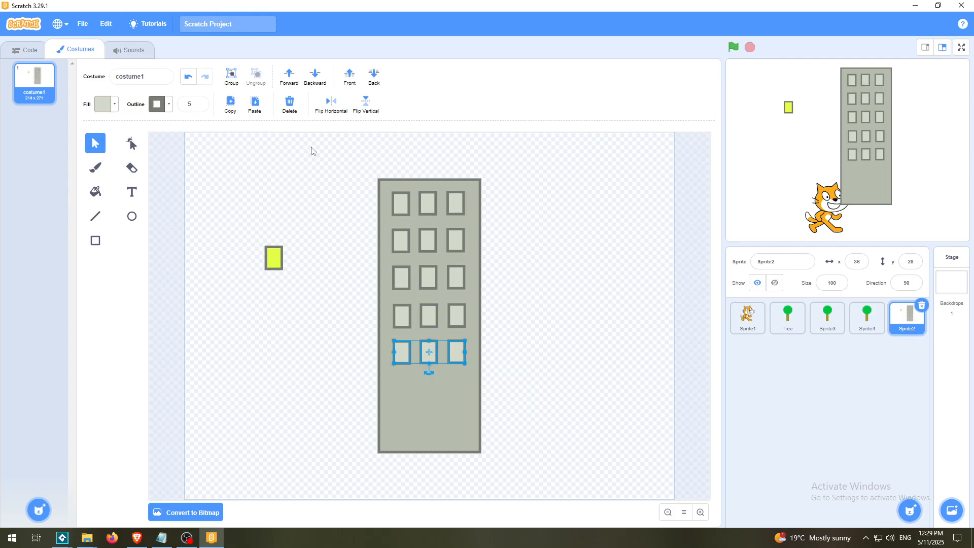
click(255, 104)
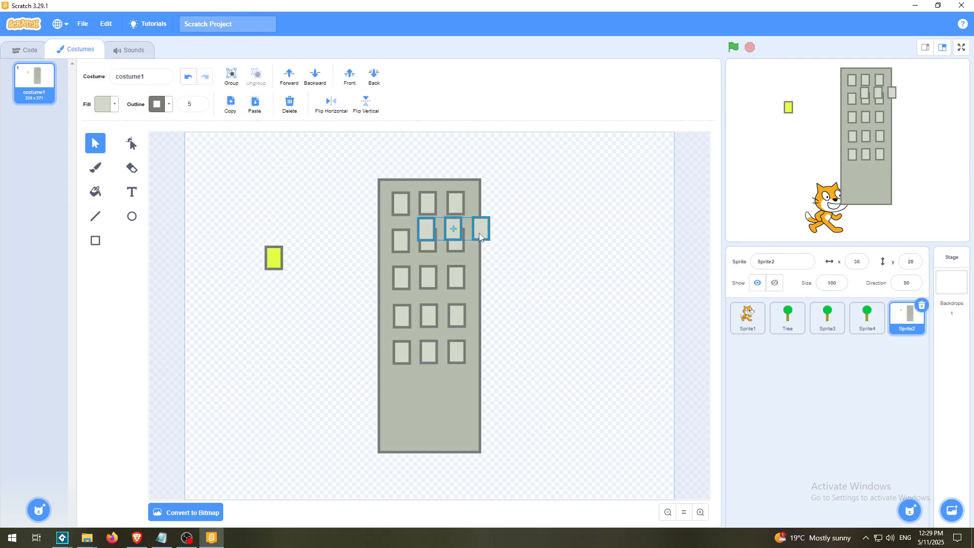
drag(476, 230, 455, 389)
click(550, 374)
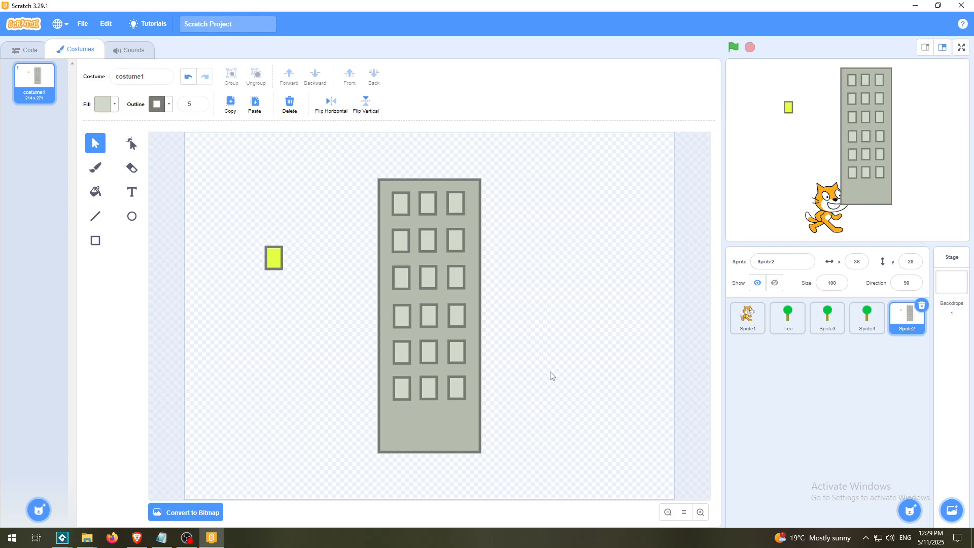
click(684, 512)
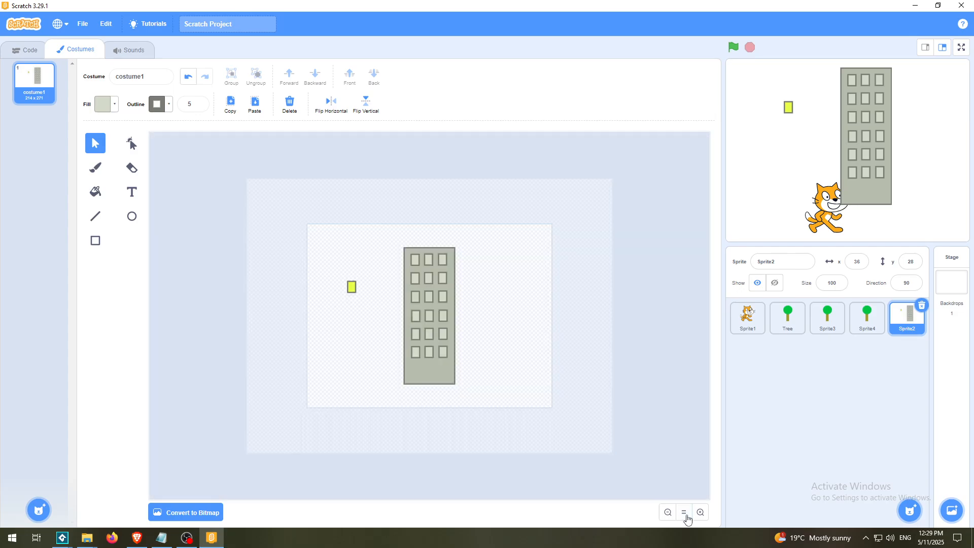
click(701, 512)
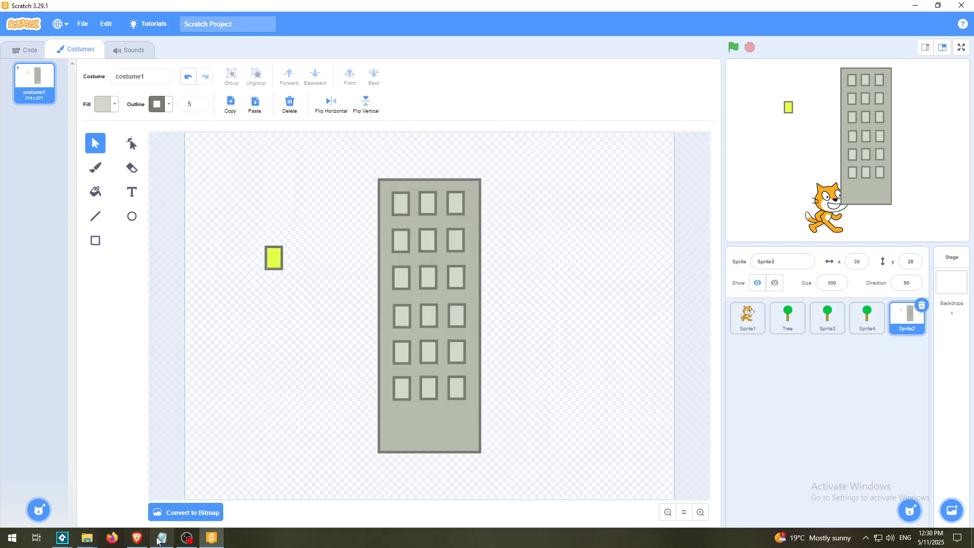
click(182, 540)
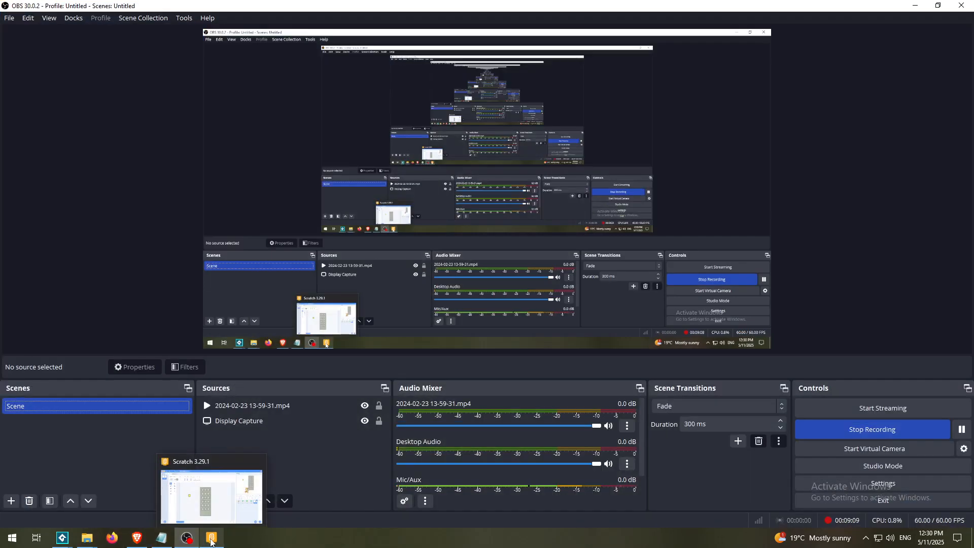
click(211, 540)
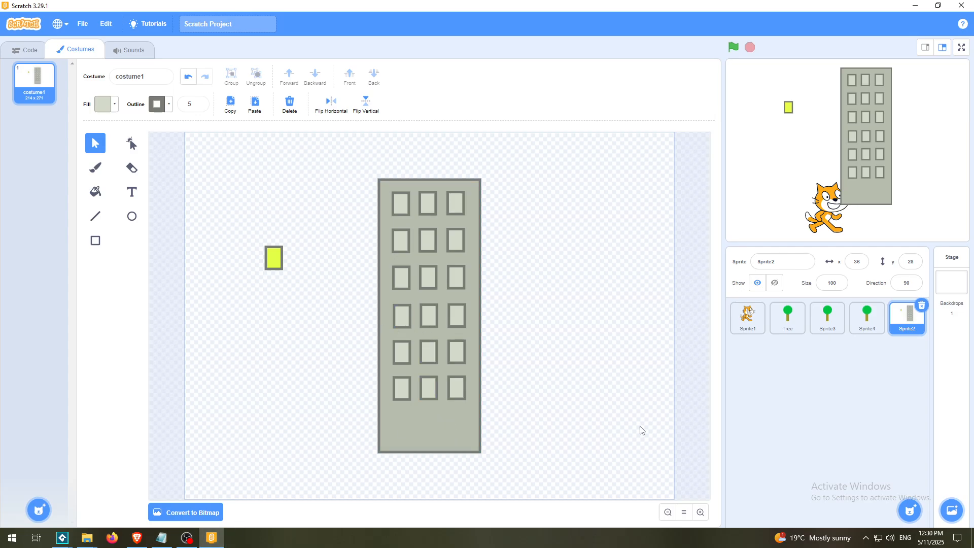
click(700, 512)
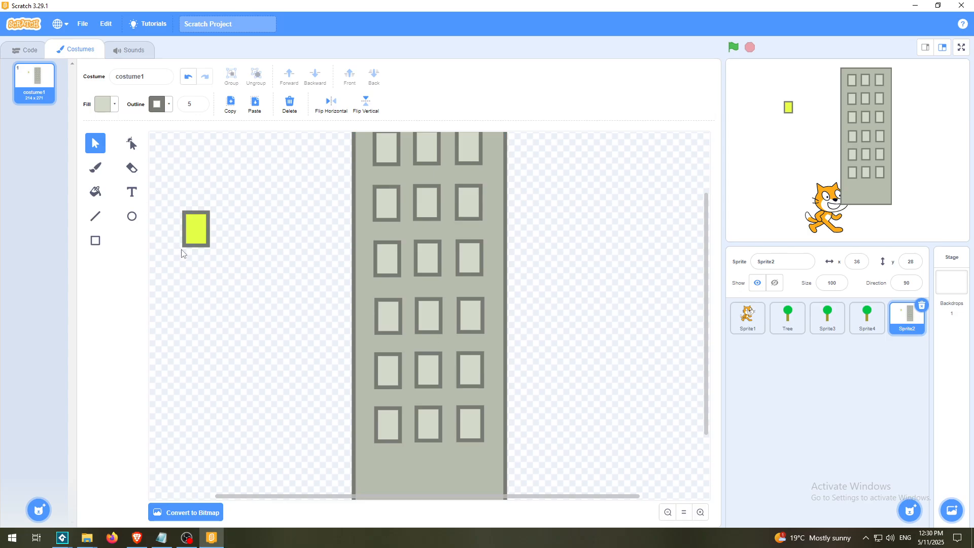
Step: Sample the loose window's yellow and fill five building windows with it: first and second in row one, row three's middle, row five's right, row six's left
click(97, 195)
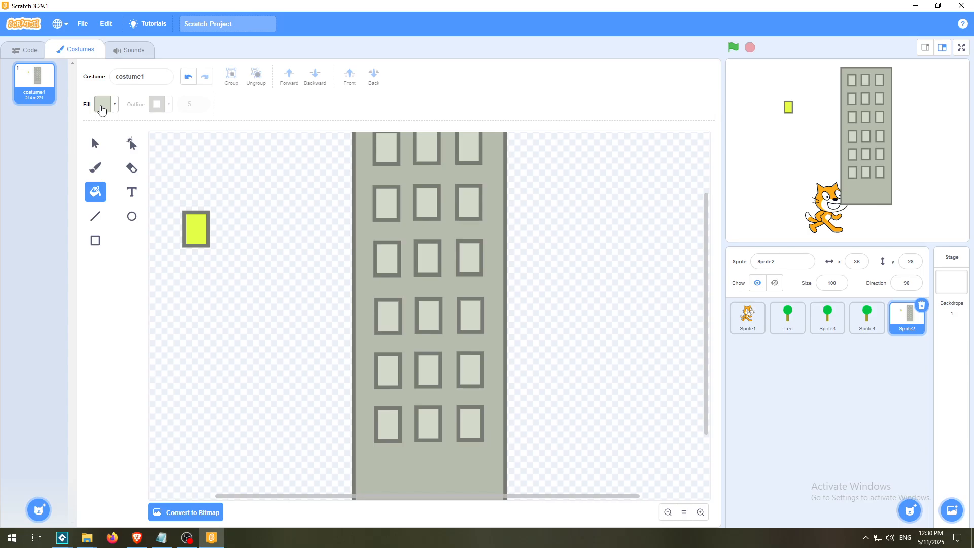
click(101, 109)
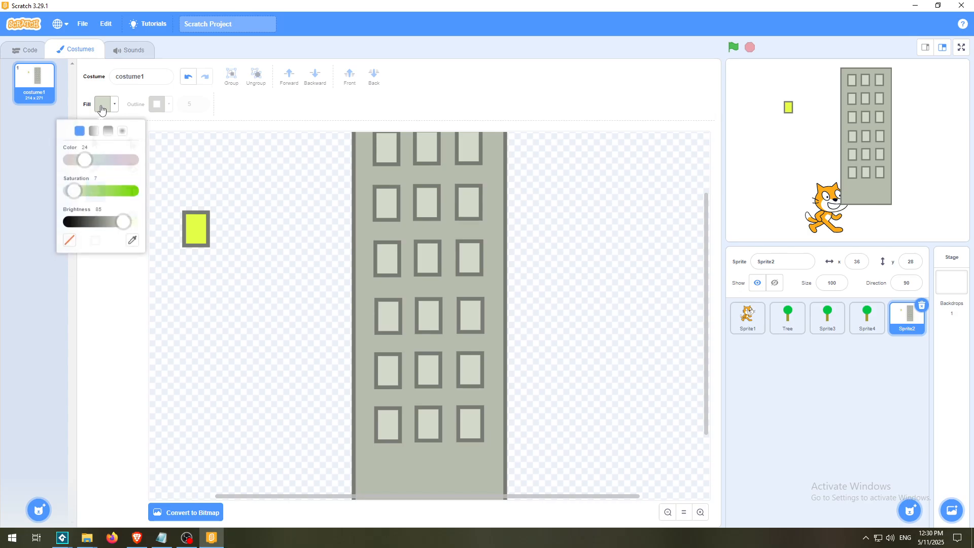
click(131, 241)
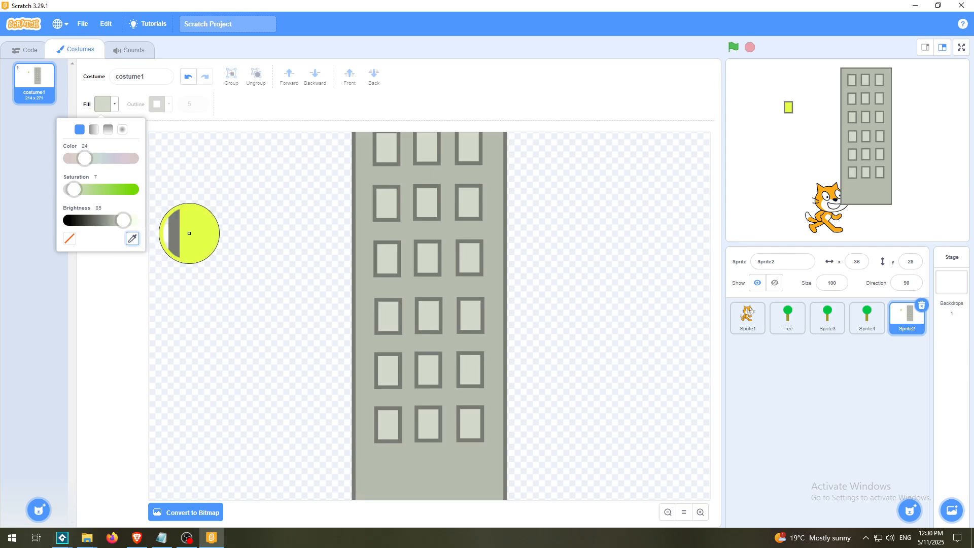
click(196, 233)
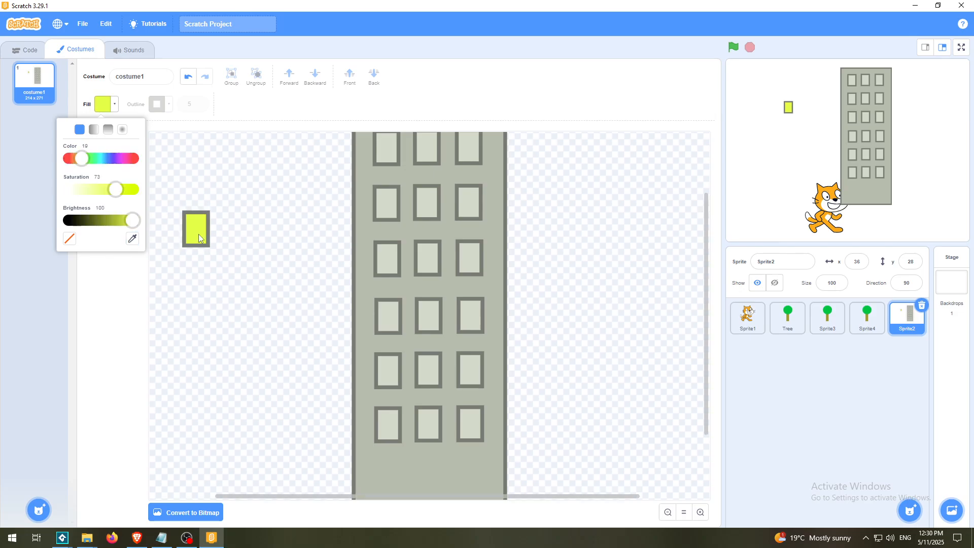
click(267, 105)
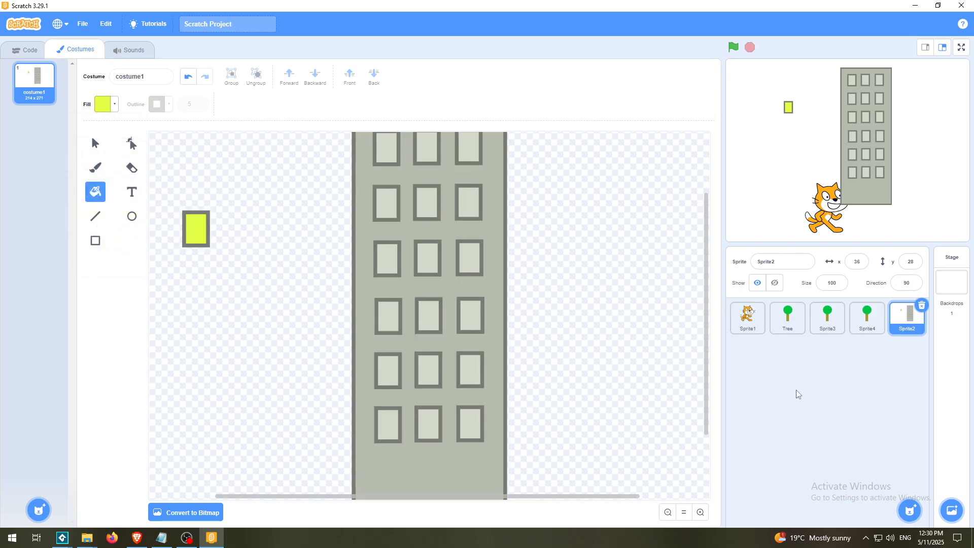
click(691, 513)
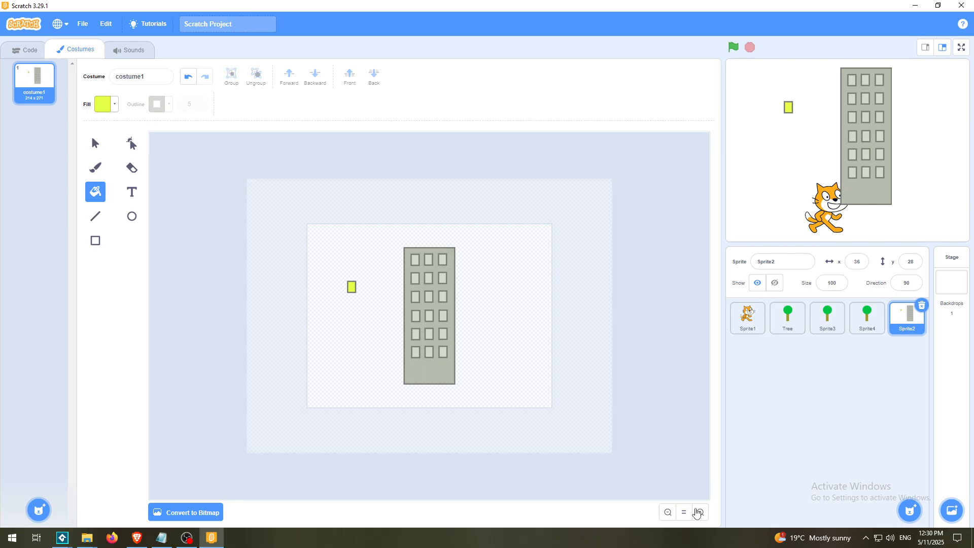
click(700, 513)
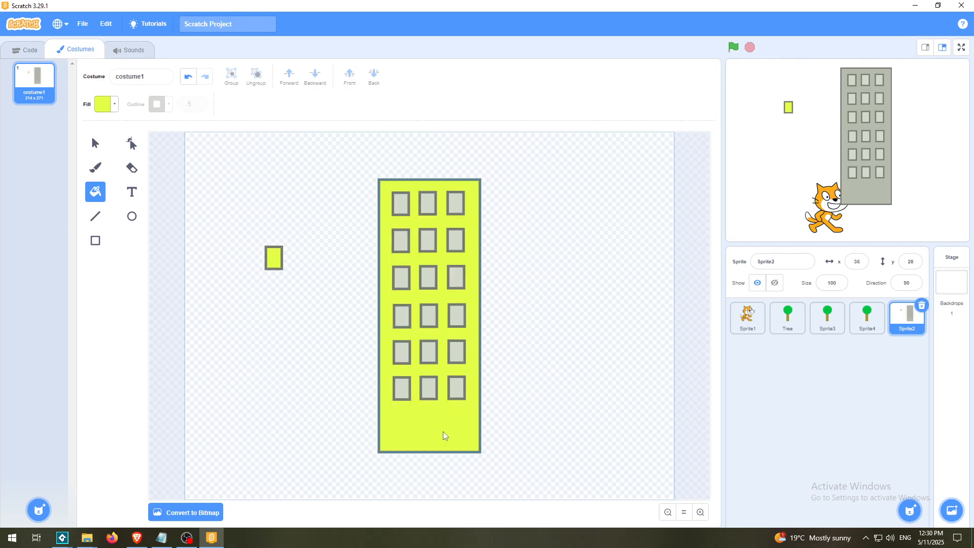
click(404, 391)
click(455, 354)
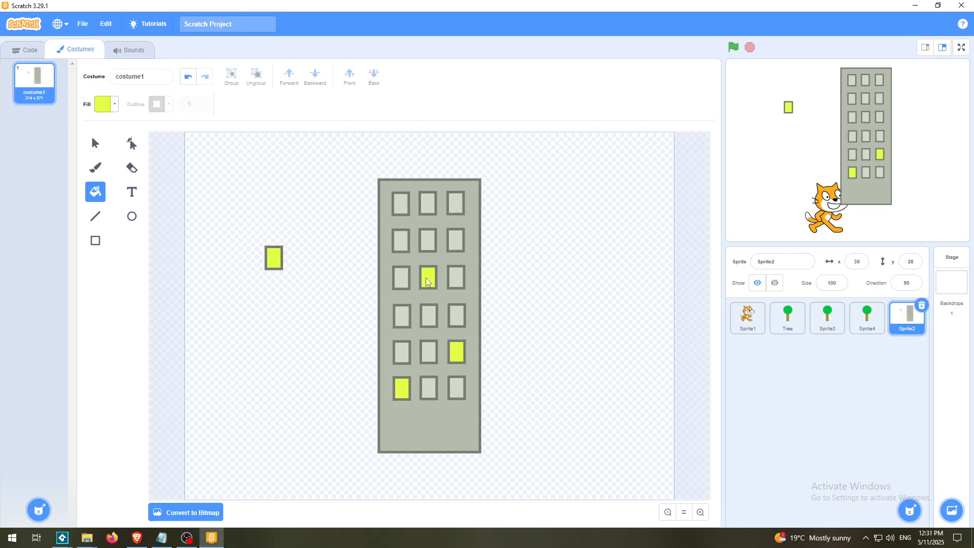
click(400, 202)
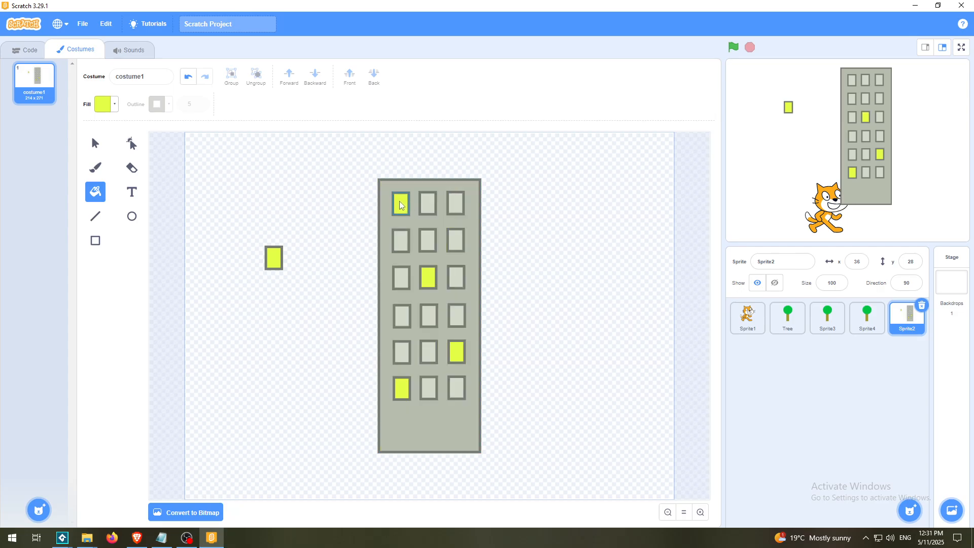
click(428, 208)
Step: Move the loose yellow window down beside the building's base and place a duplicate directly to its right
click(95, 143)
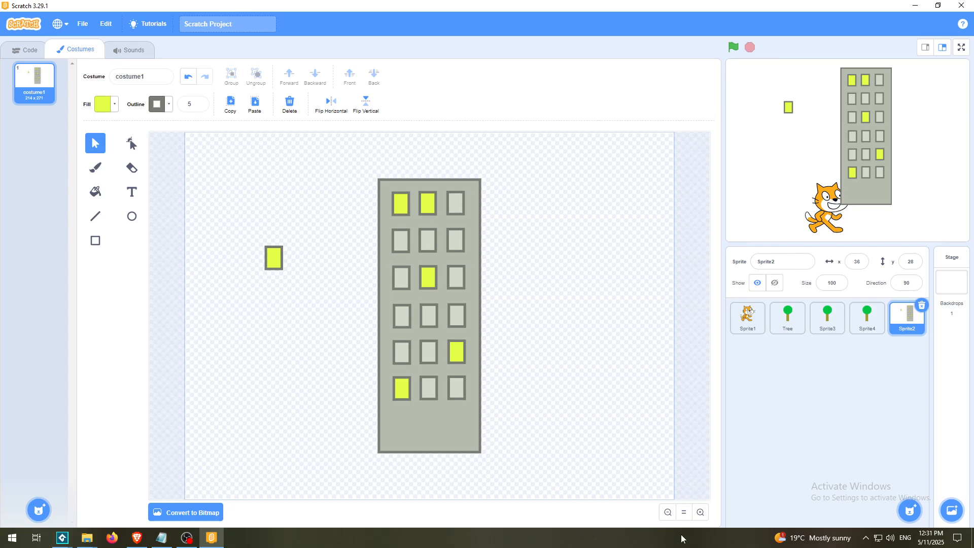
click(700, 513)
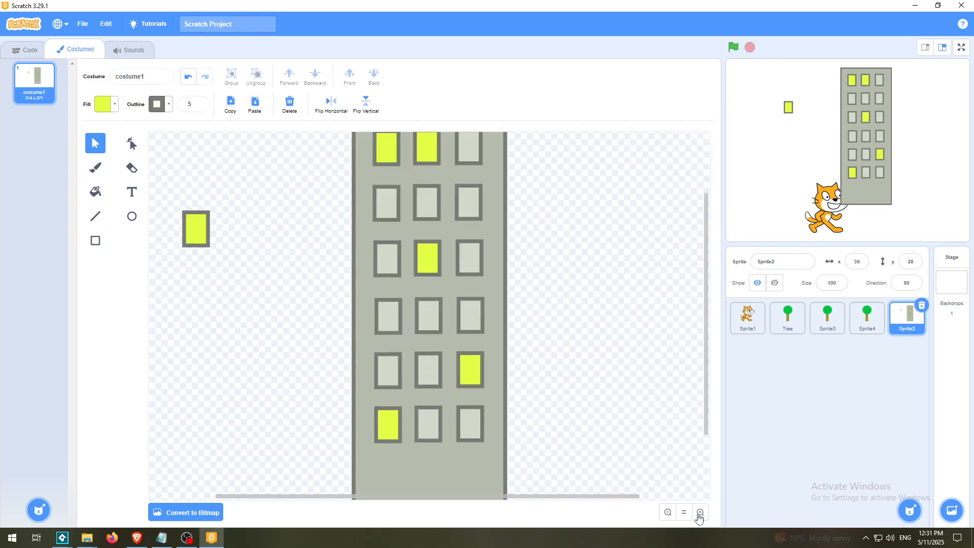
drag(192, 225, 268, 437)
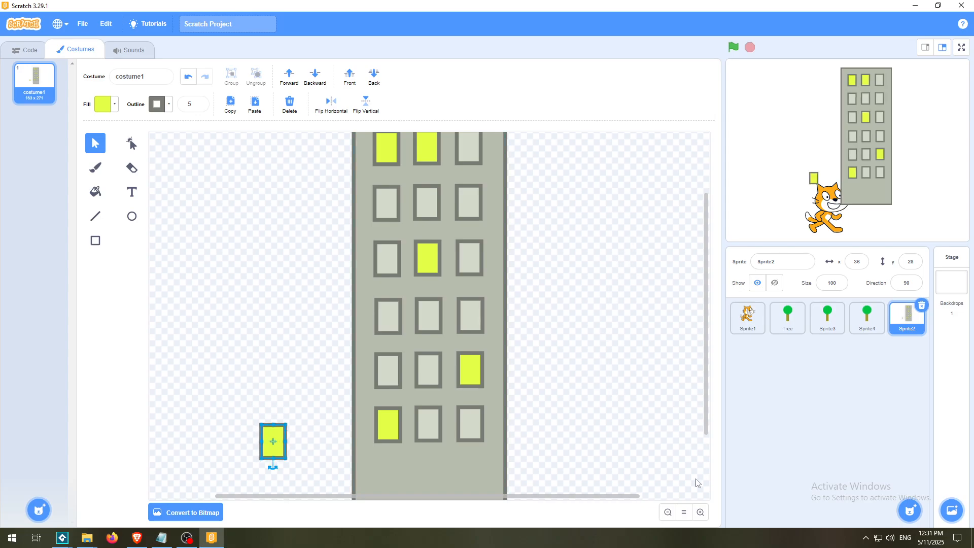
scroll(709, 439, down, 3)
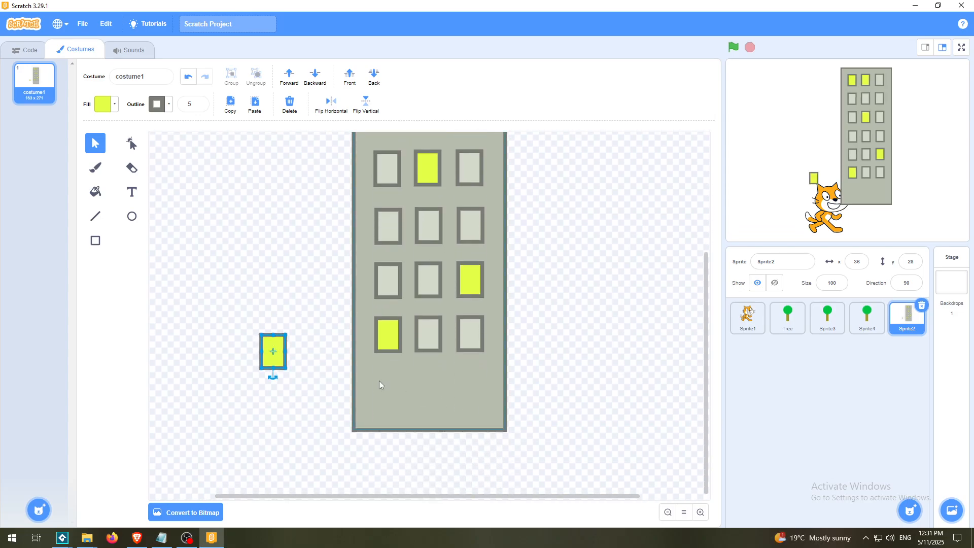
drag(267, 367, 230, 405)
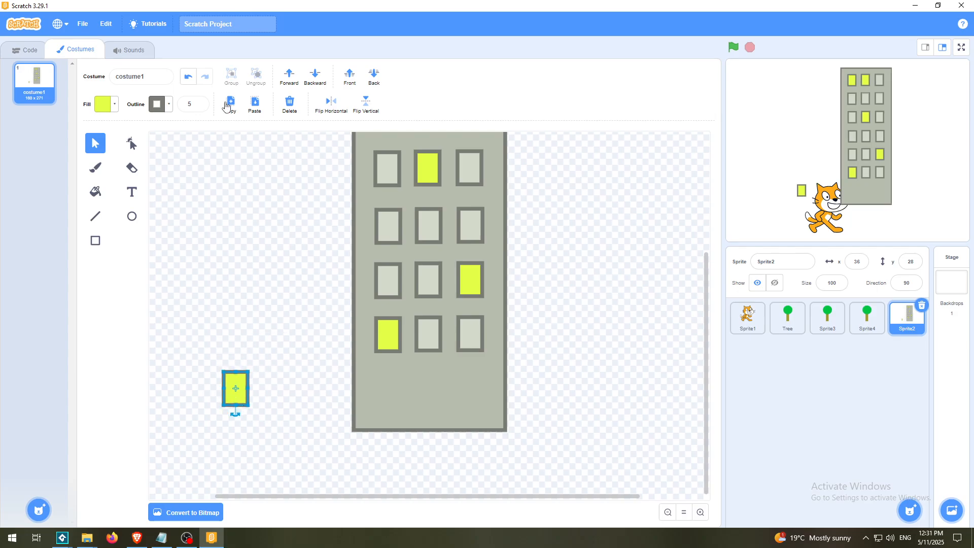
click(254, 112)
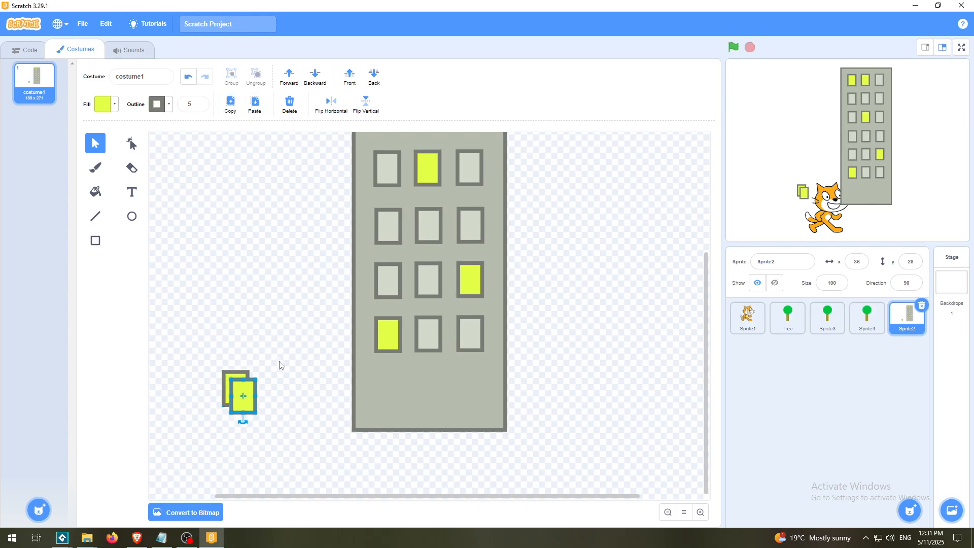
drag(248, 412, 265, 396)
click(303, 373)
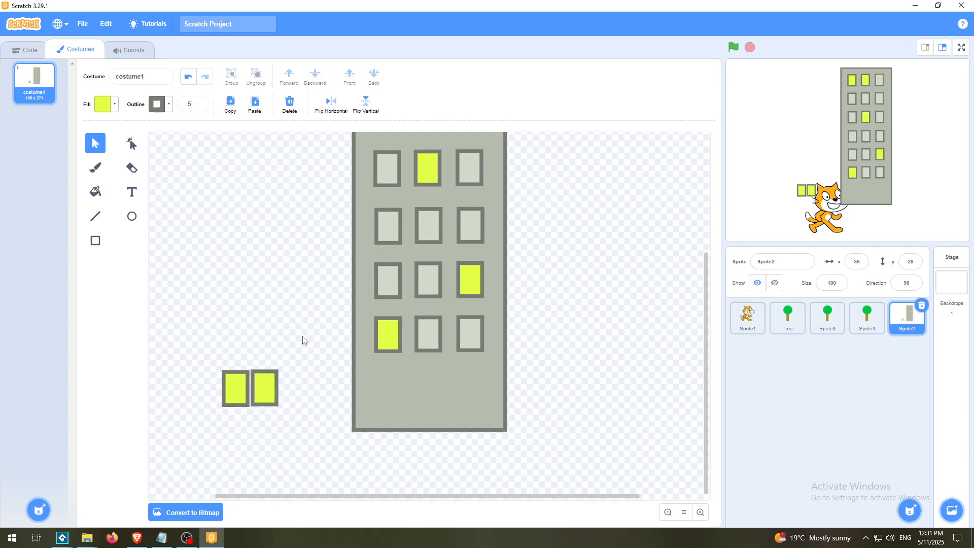
Step: Sample the light grey of the building's windows, darken it to a medium grey, and fill both loose windows with it
click(96, 191)
click(103, 104)
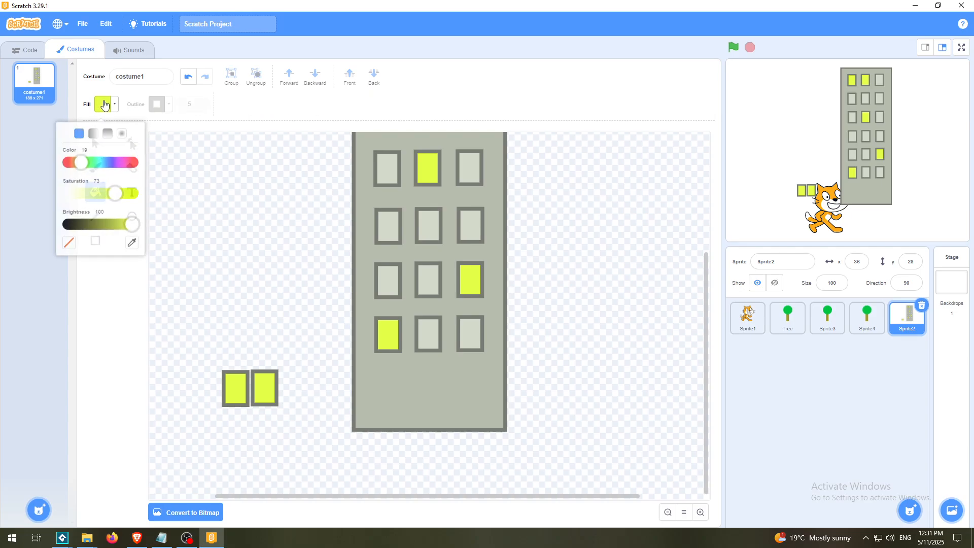
click(130, 240)
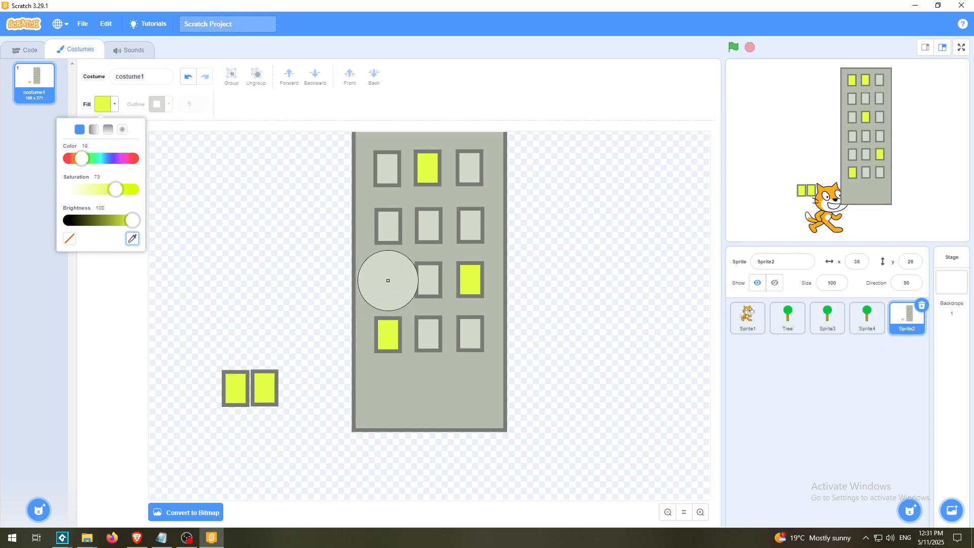
click(388, 281)
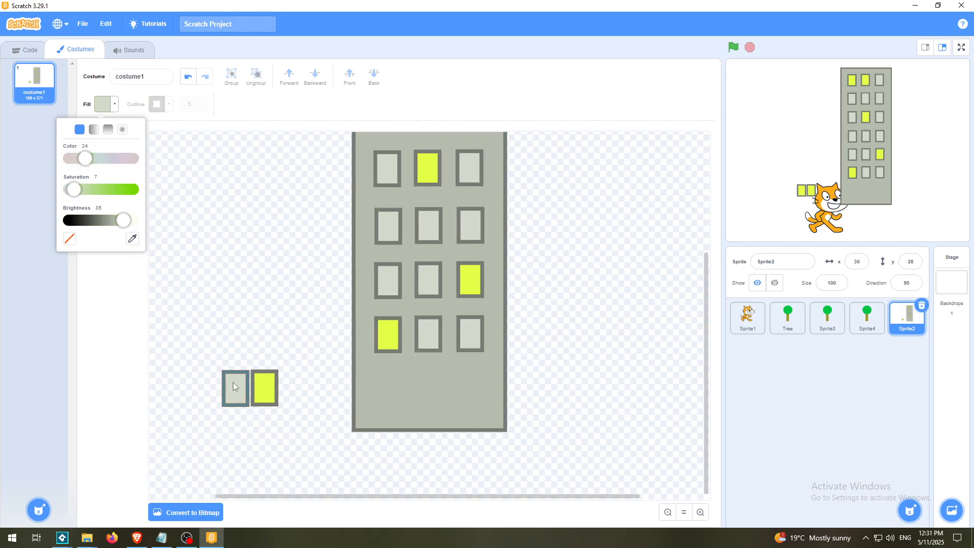
drag(123, 220, 94, 221)
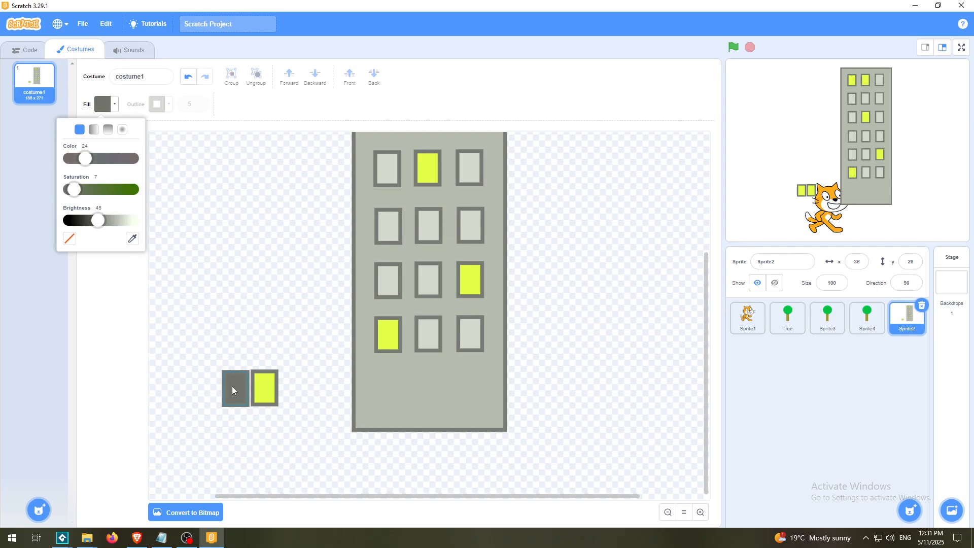
drag(102, 220, 125, 220)
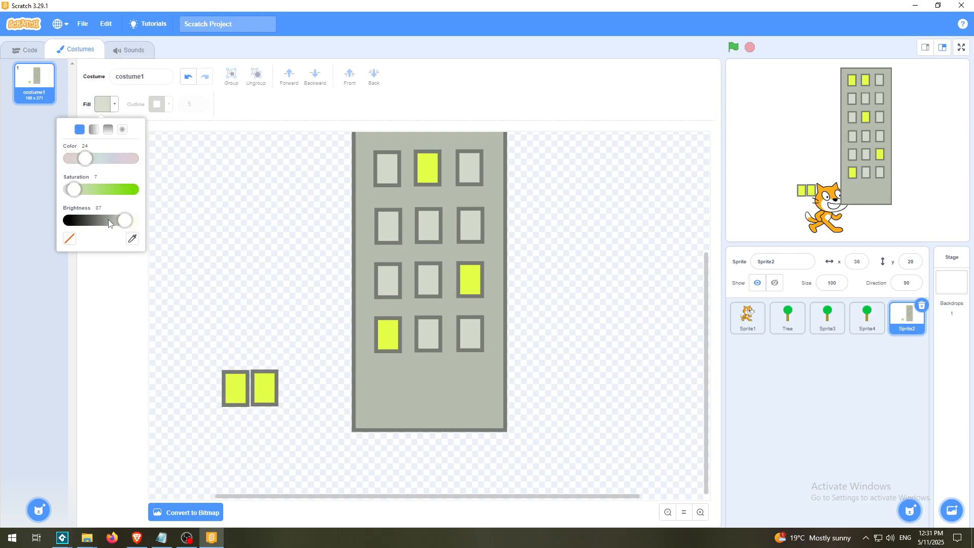
click(108, 220)
click(240, 388)
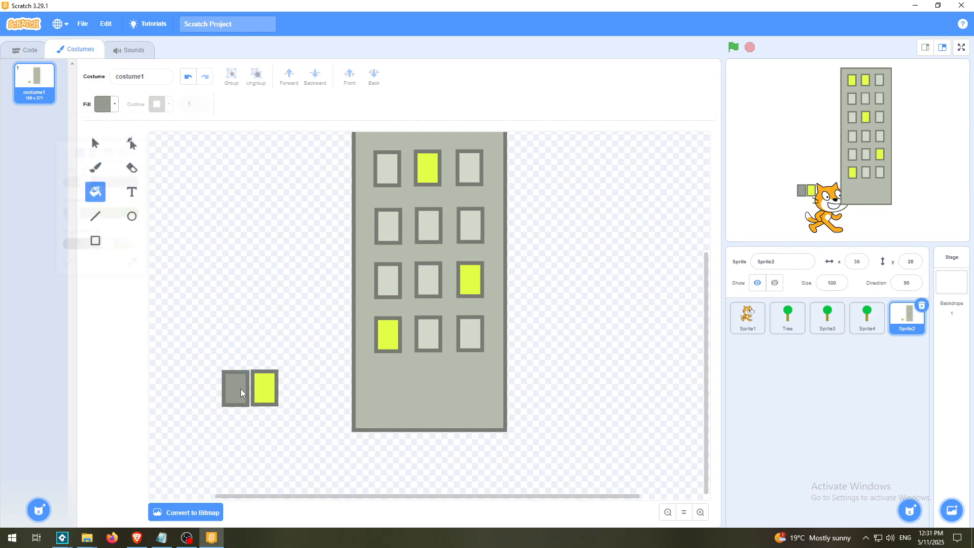
click(263, 390)
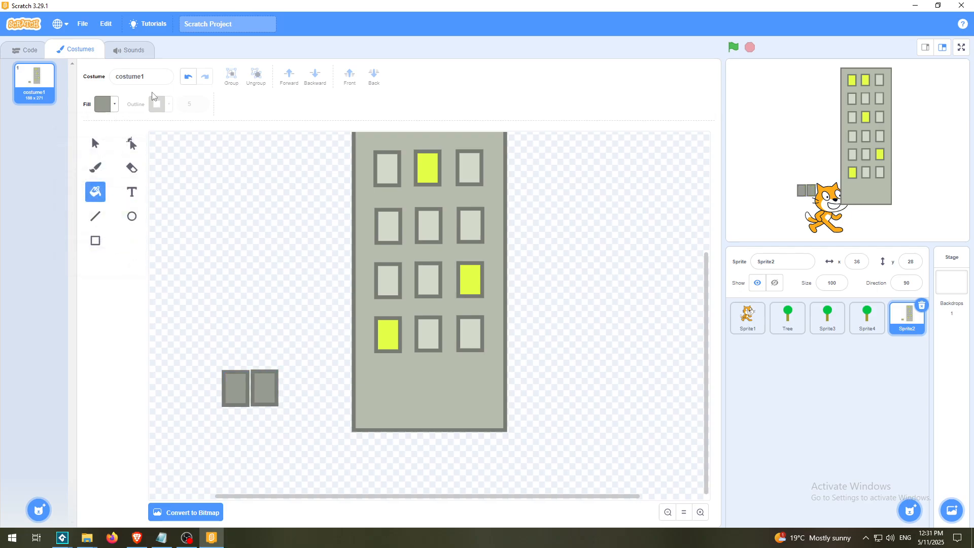
Step: Select the two loose grey panels together and stretch them taller and wider to door proportions
click(95, 143)
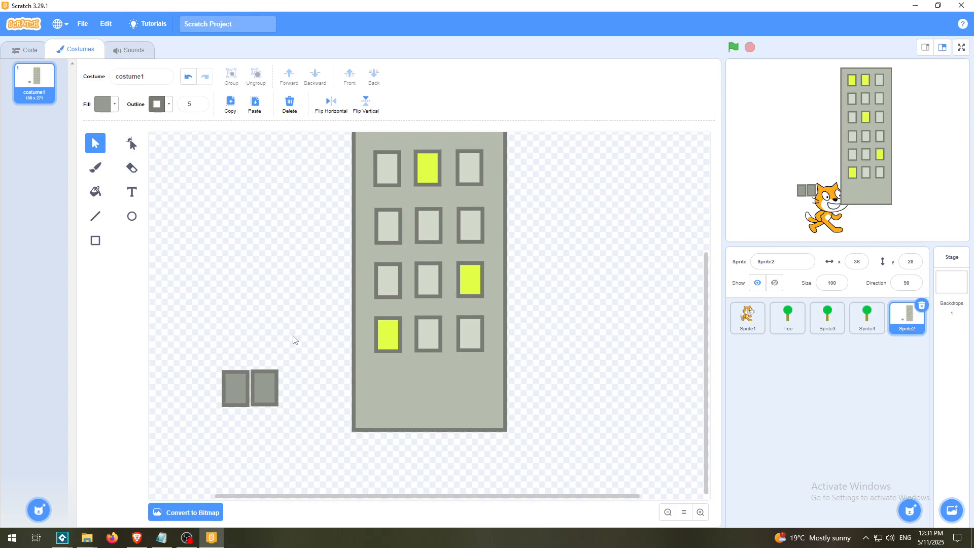
drag(296, 361, 215, 426)
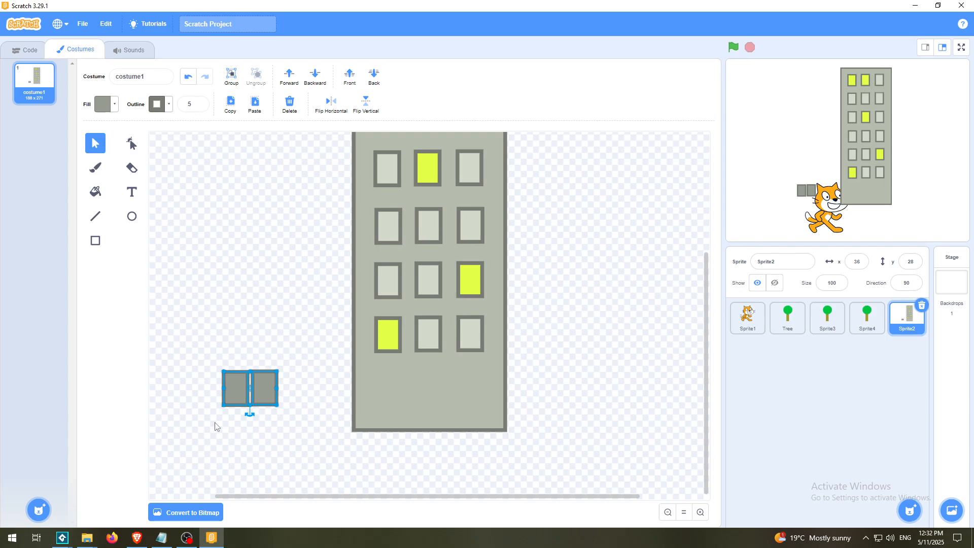
click(700, 511)
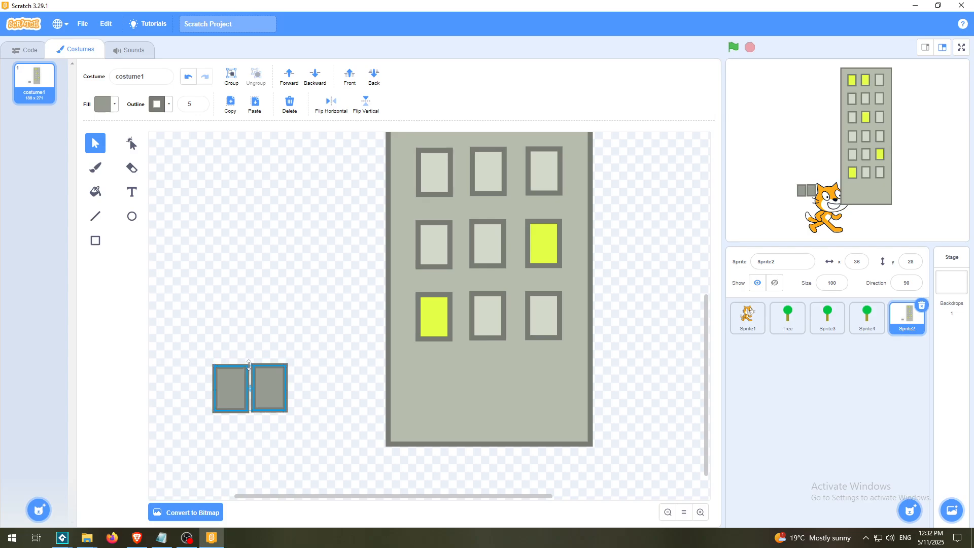
drag(249, 364, 249, 345)
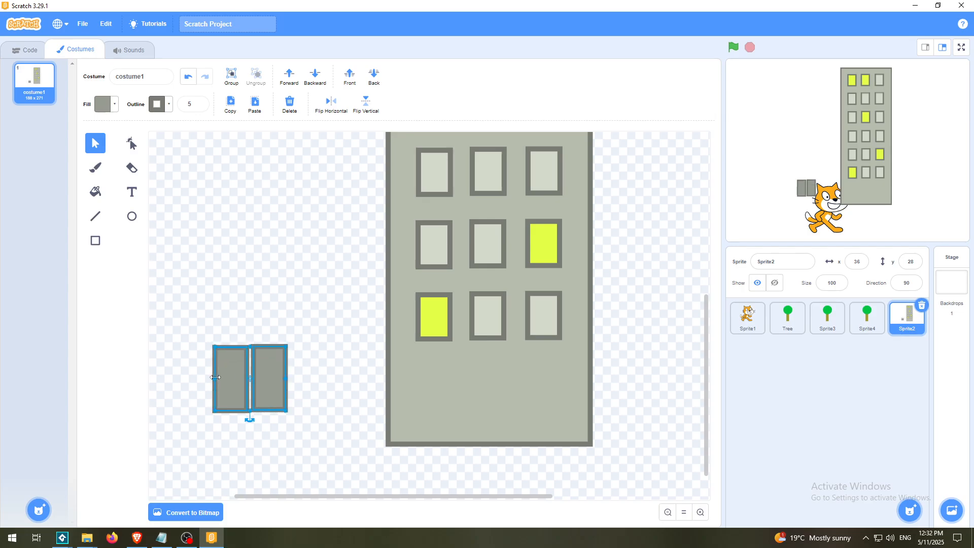
drag(215, 377, 190, 377)
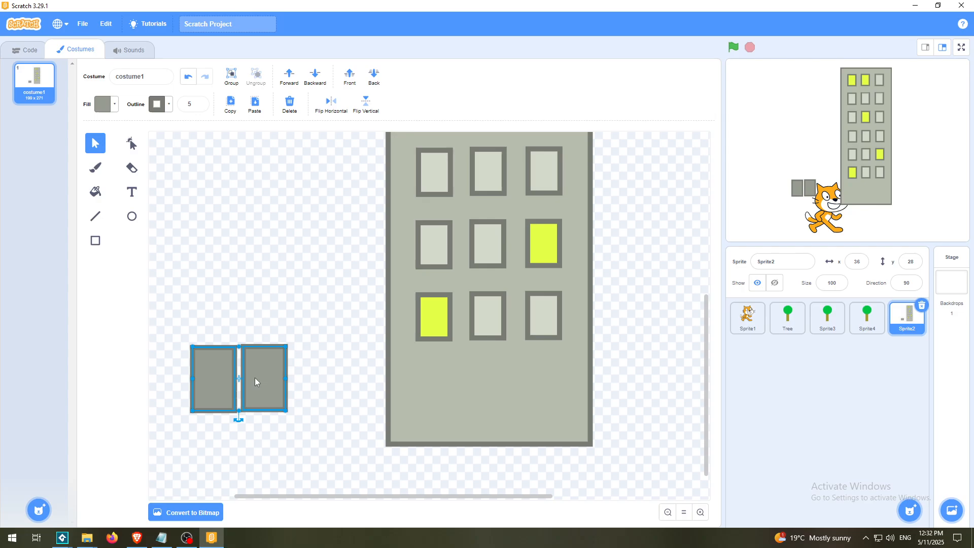
Step: Place the pair of grey doors centred at the building's base below the last window row, and enlarge them slightly
drag(255, 379, 491, 361)
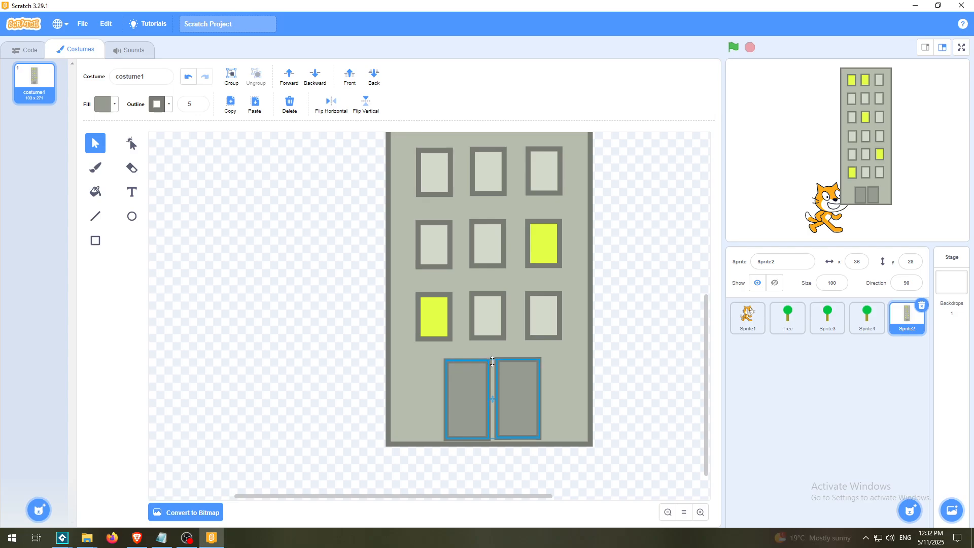
drag(445, 399, 439, 399)
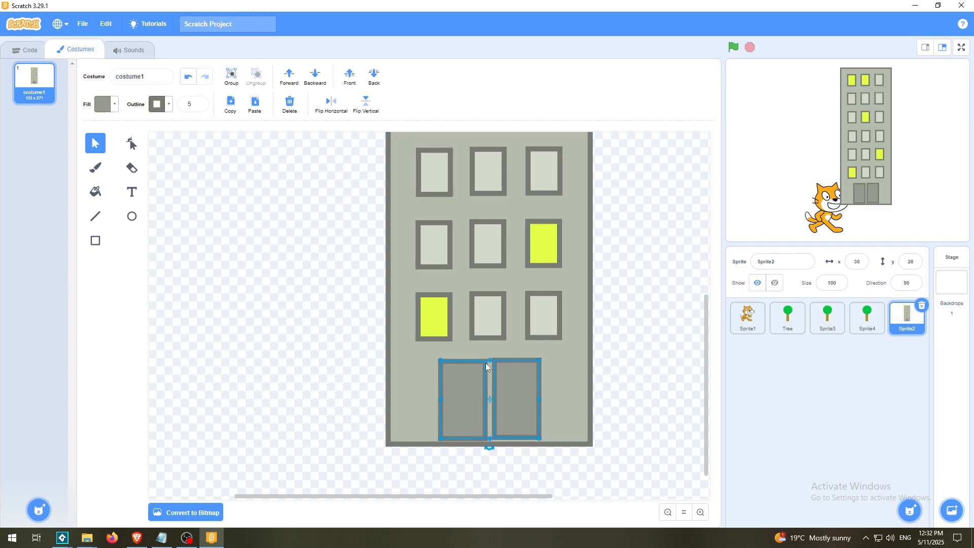
drag(504, 383, 505, 382)
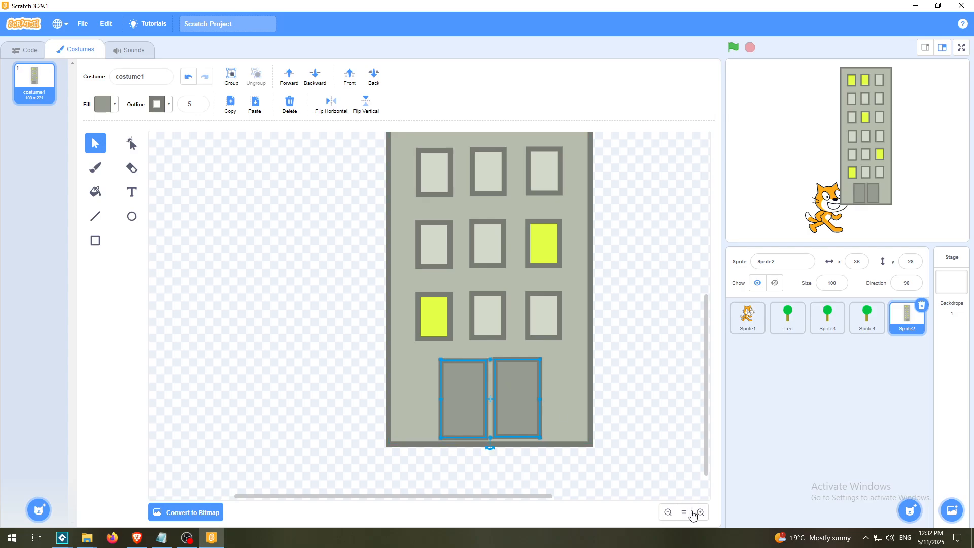
click(684, 512)
click(562, 373)
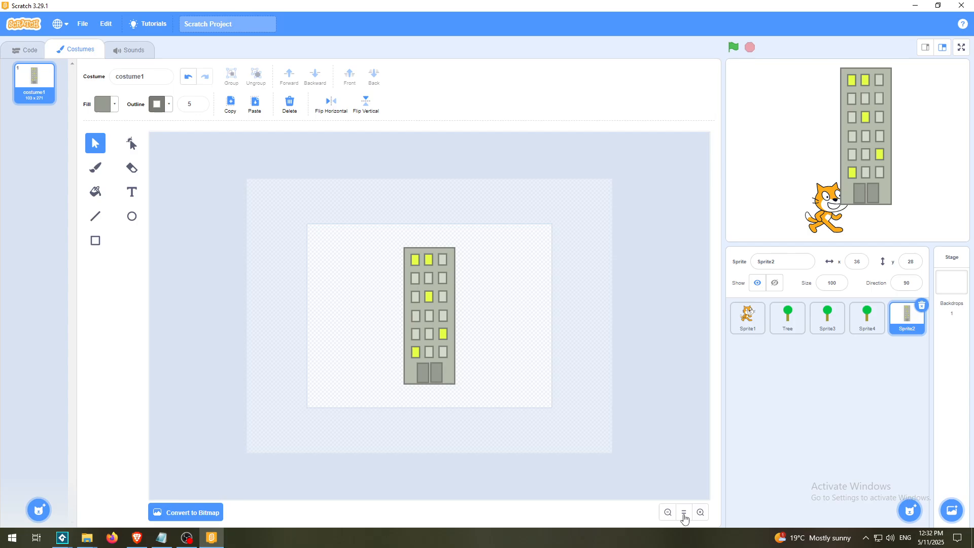
click(700, 512)
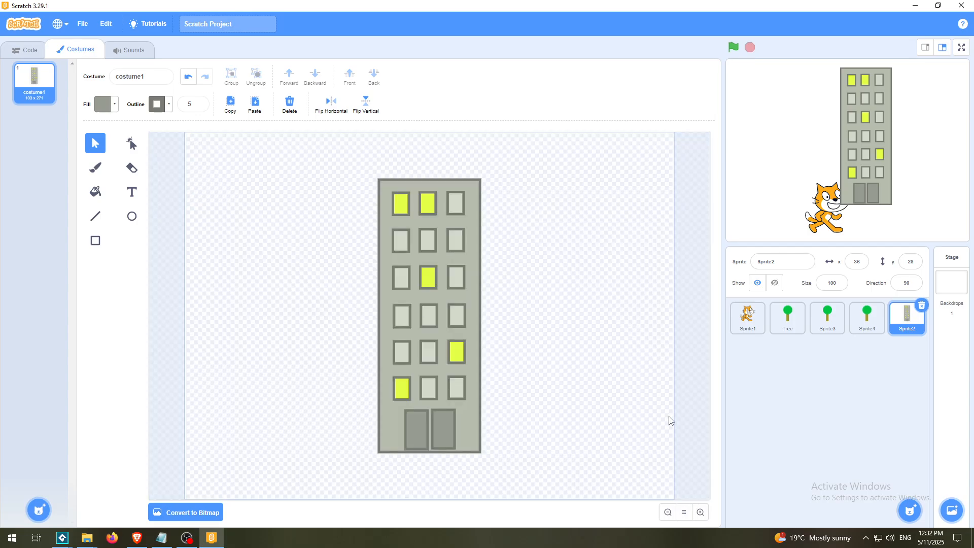
Step: Move the cat sprite away from the building to about x -127, y -119 on the stage and open its code
click(961, 47)
click(803, 23)
drag(827, 222, 782, 223)
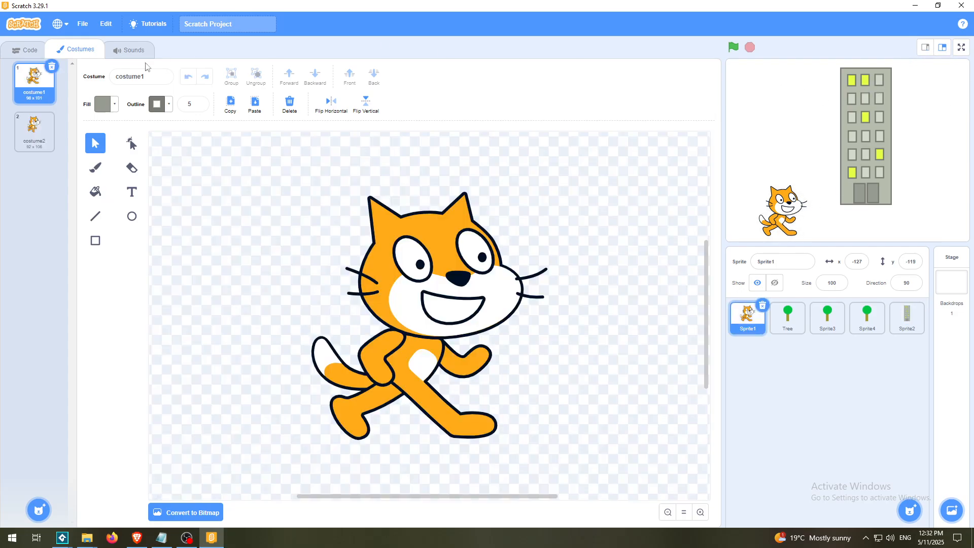
click(26, 49)
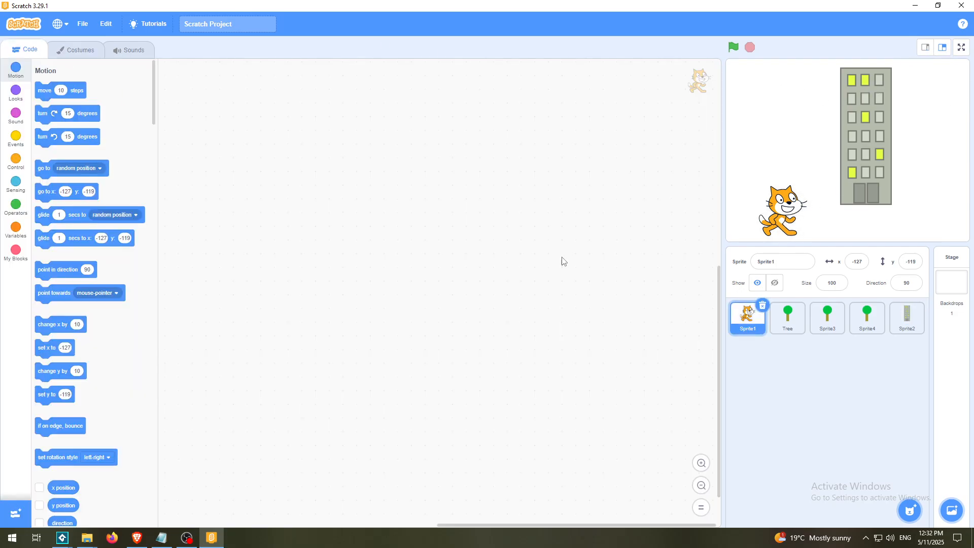
Step: Select the building sprite, search the sprite library for "build", and return to the project without adding a sprite
click(906, 317)
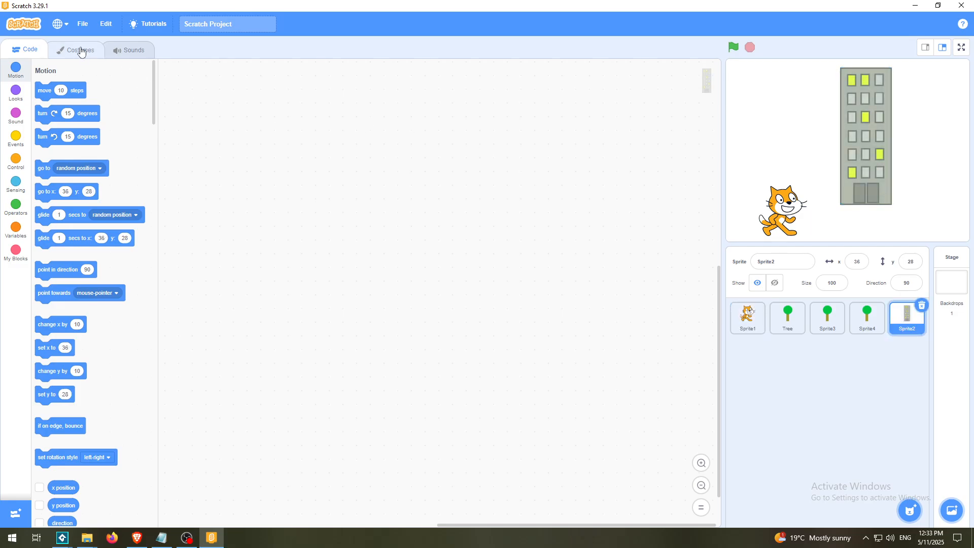
click(910, 511)
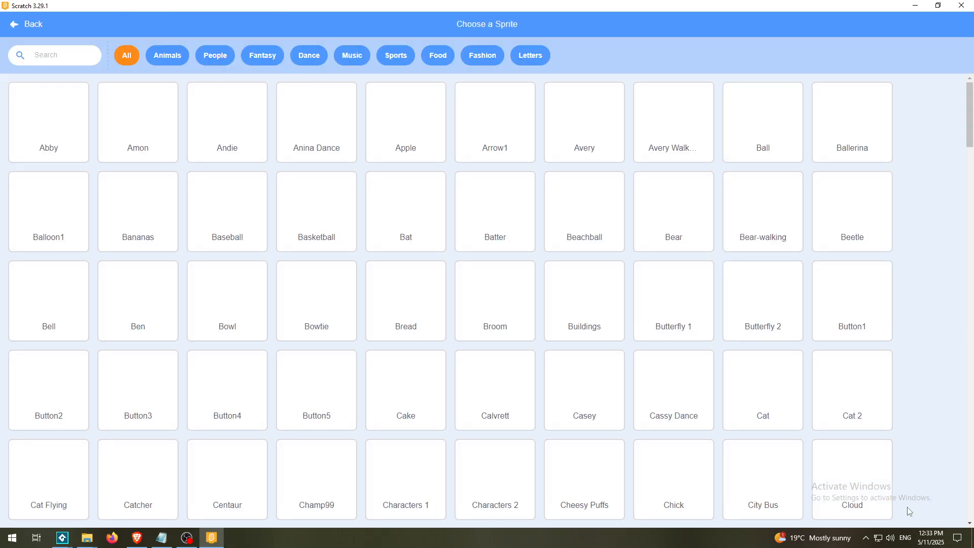
click(71, 54)
text(build)
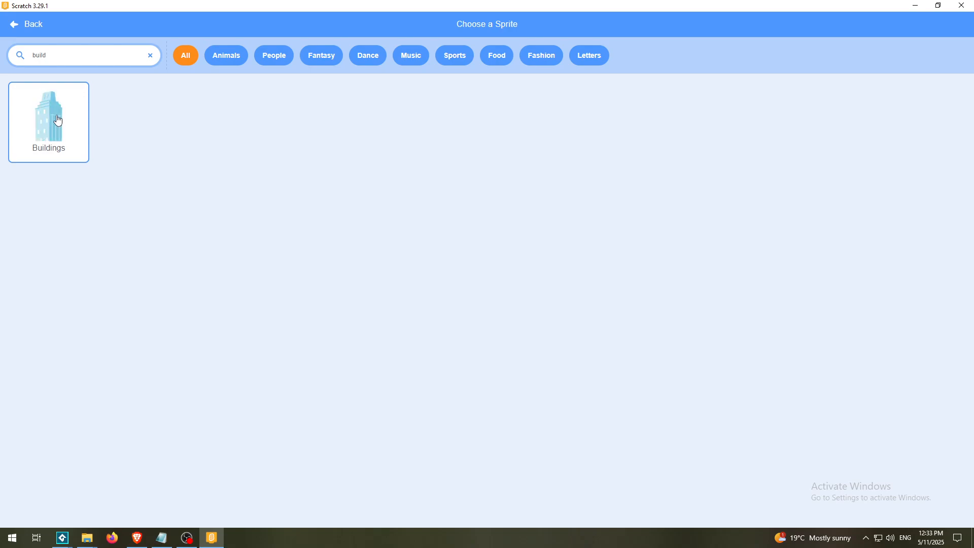
click(23, 26)
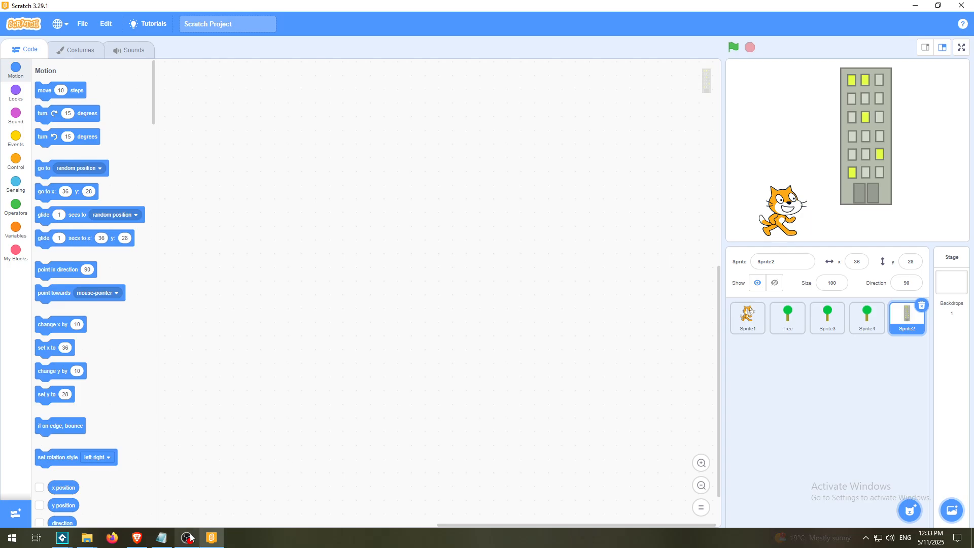
Step: Open the building sprite's costume for editing
click(79, 49)
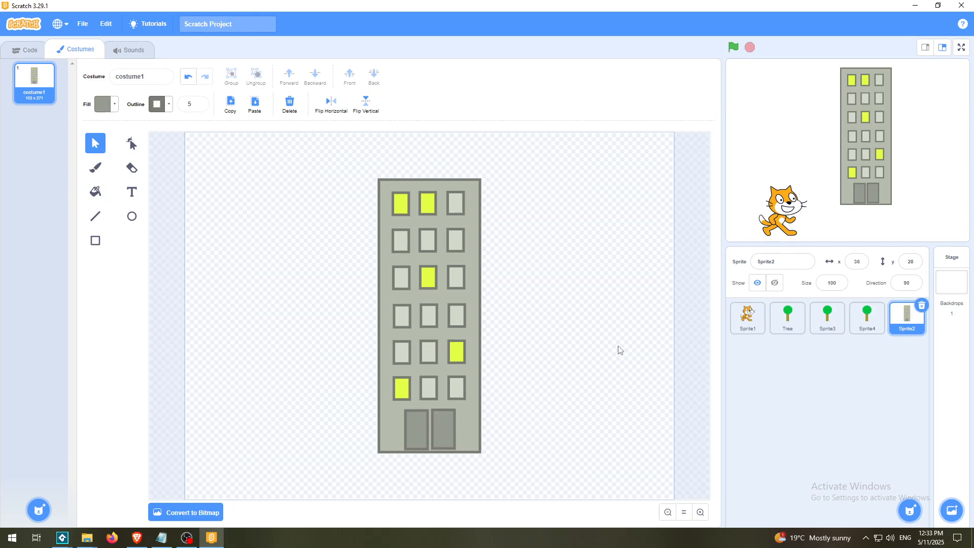
click(186, 537)
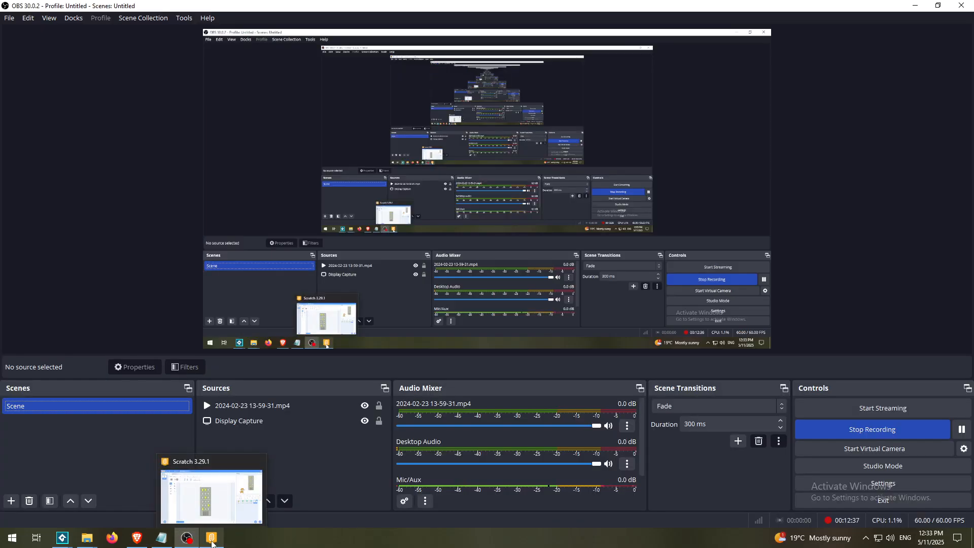
click(212, 542)
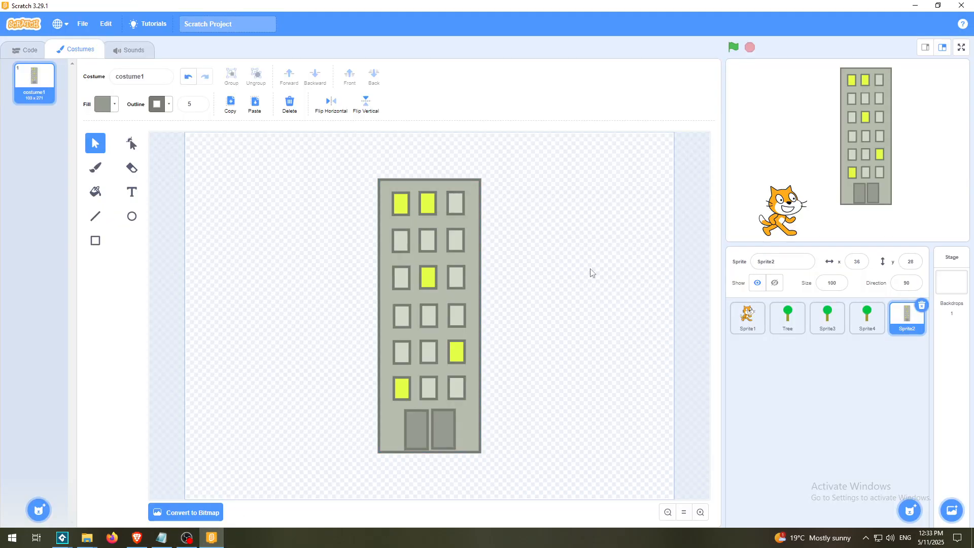